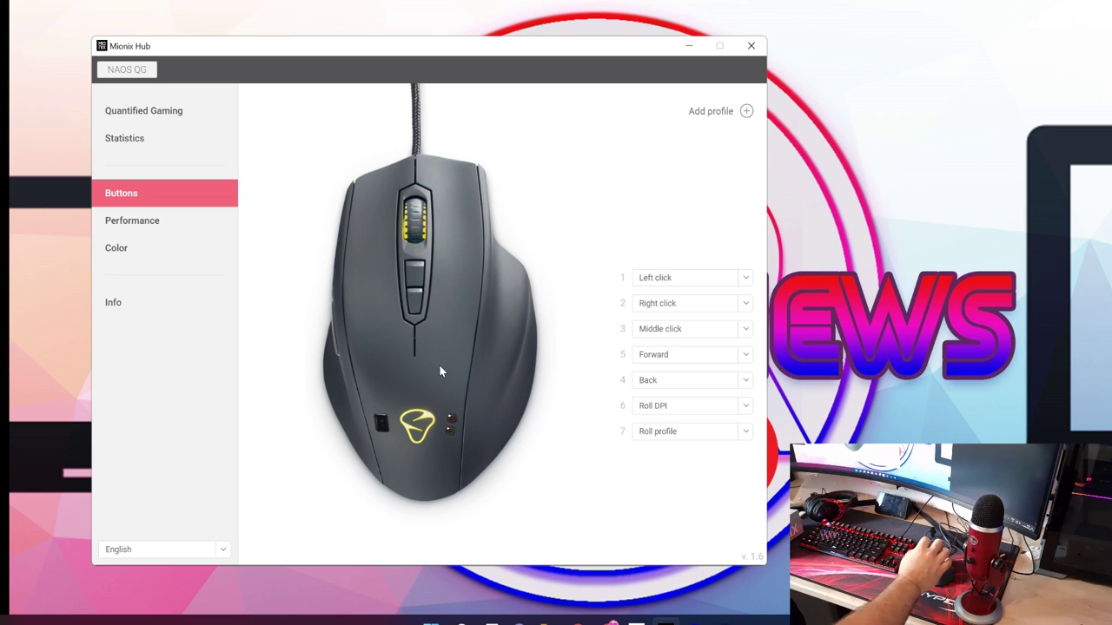
- Review the commands that can be assigned to the mouse's left click button
left_click(636, 622)
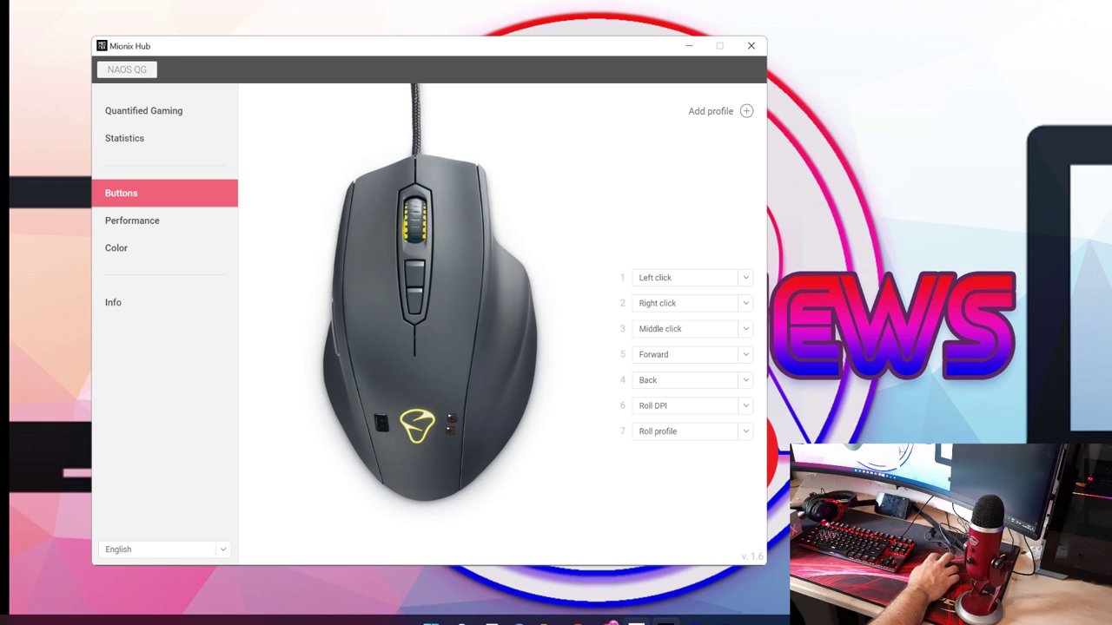
left_click(342, 372)
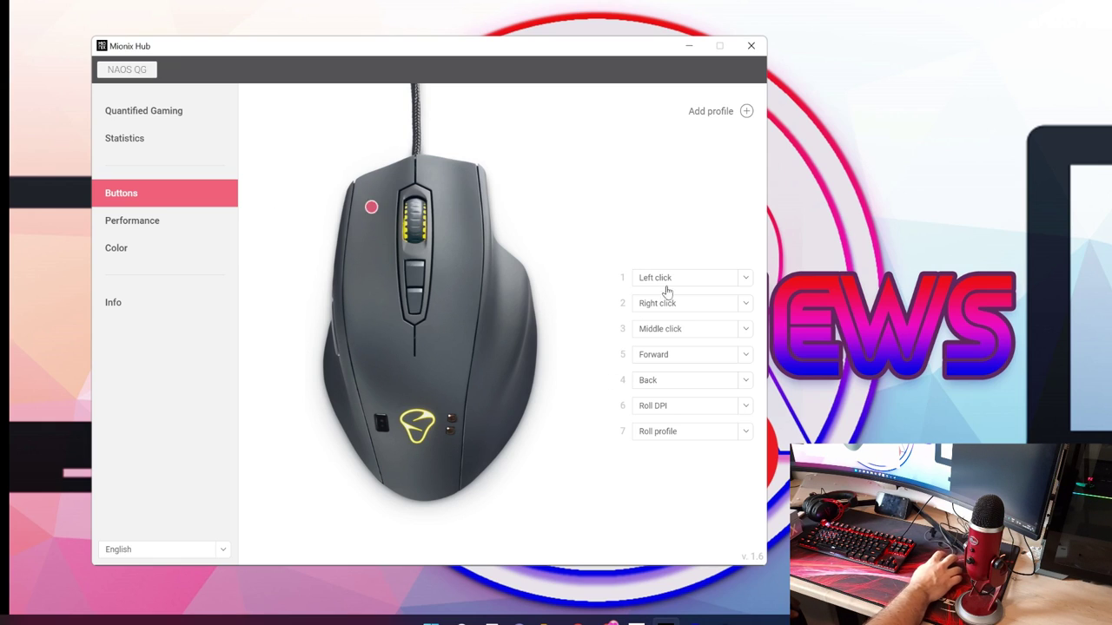
left_click(744, 279)
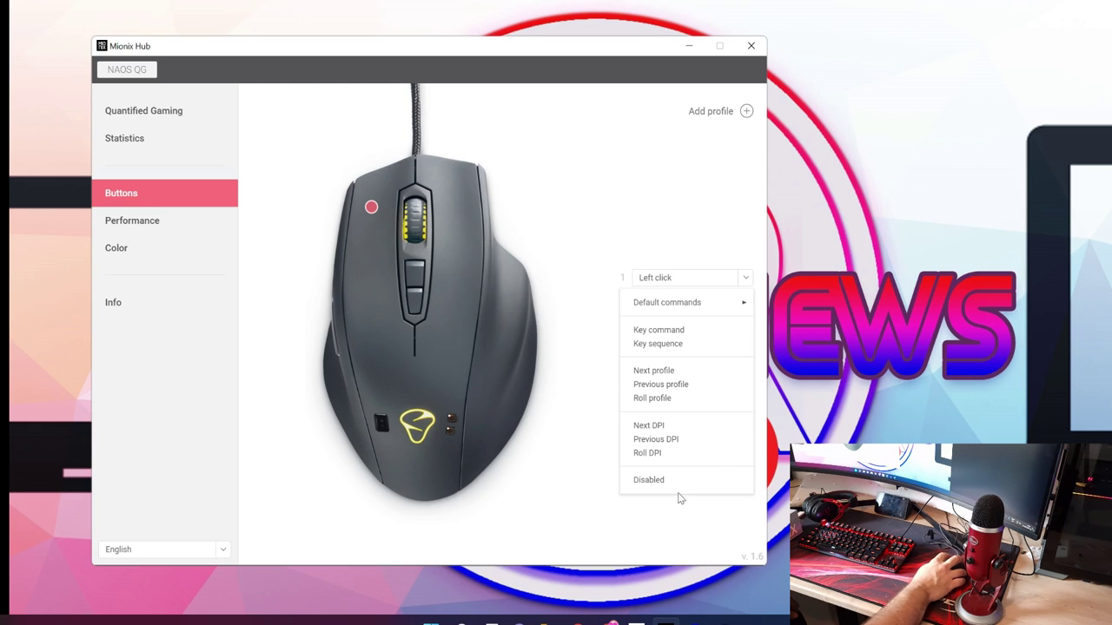
left_click(747, 279)
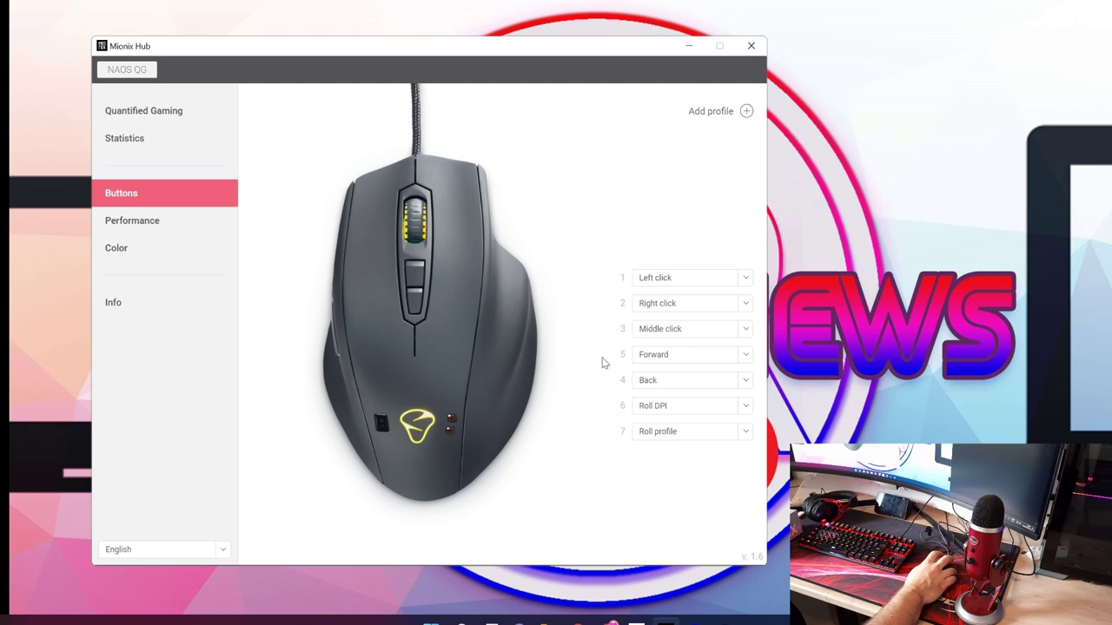
- Examine the performance settings, including independent horizontal and vertical DPI, angle snapping, polling rate and the safety click latency explanation
left_click(145, 228)
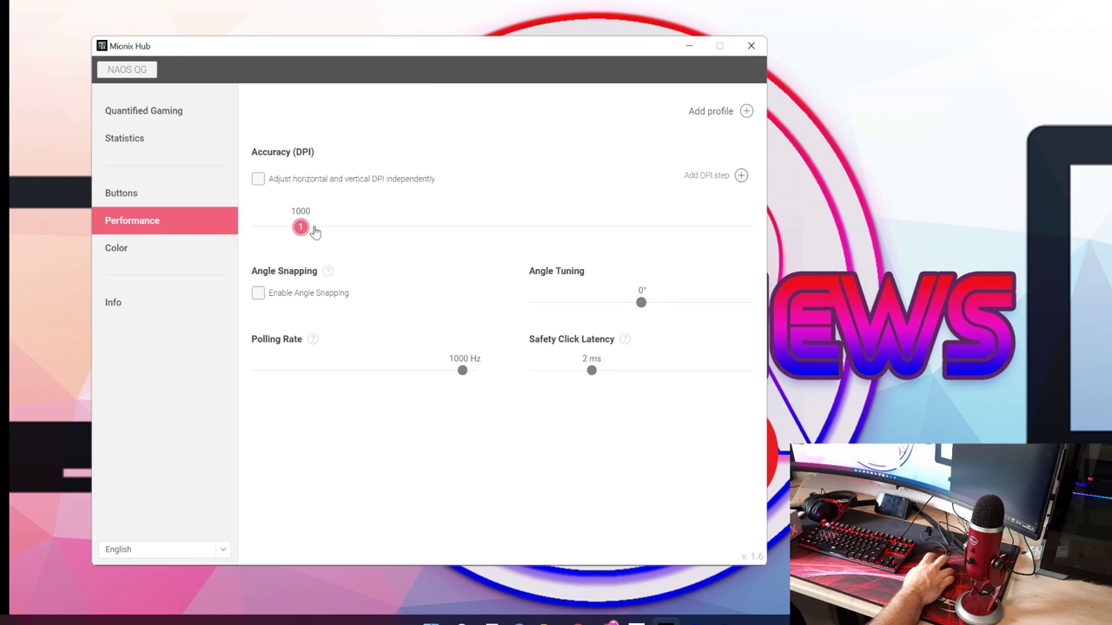
left_click_drag(315, 231, 298, 255)
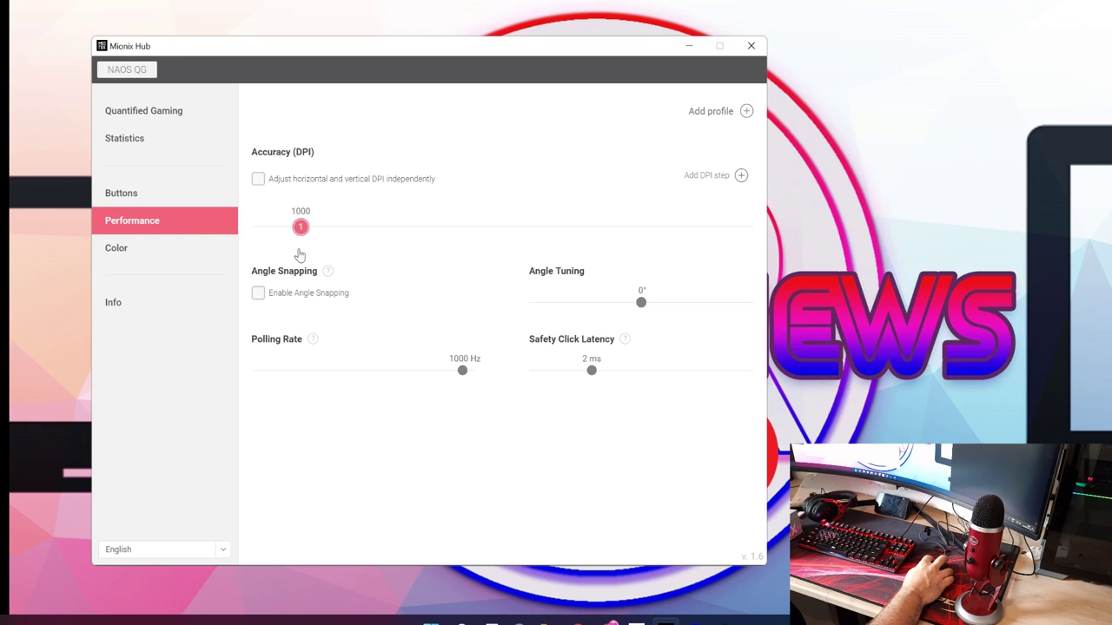
left_click(258, 180)
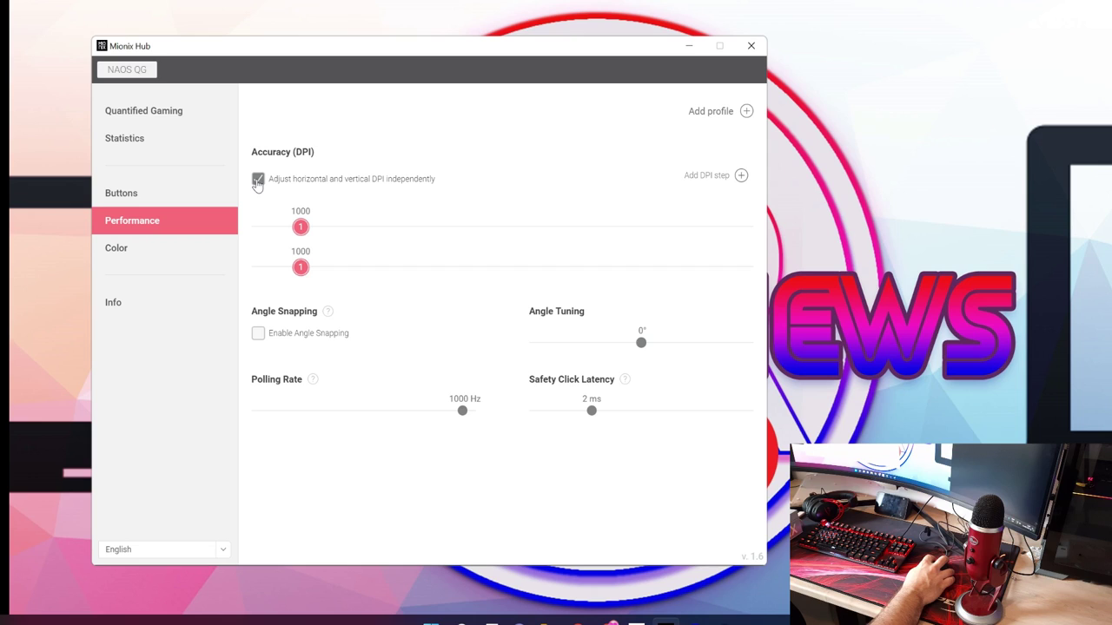
left_click(258, 183)
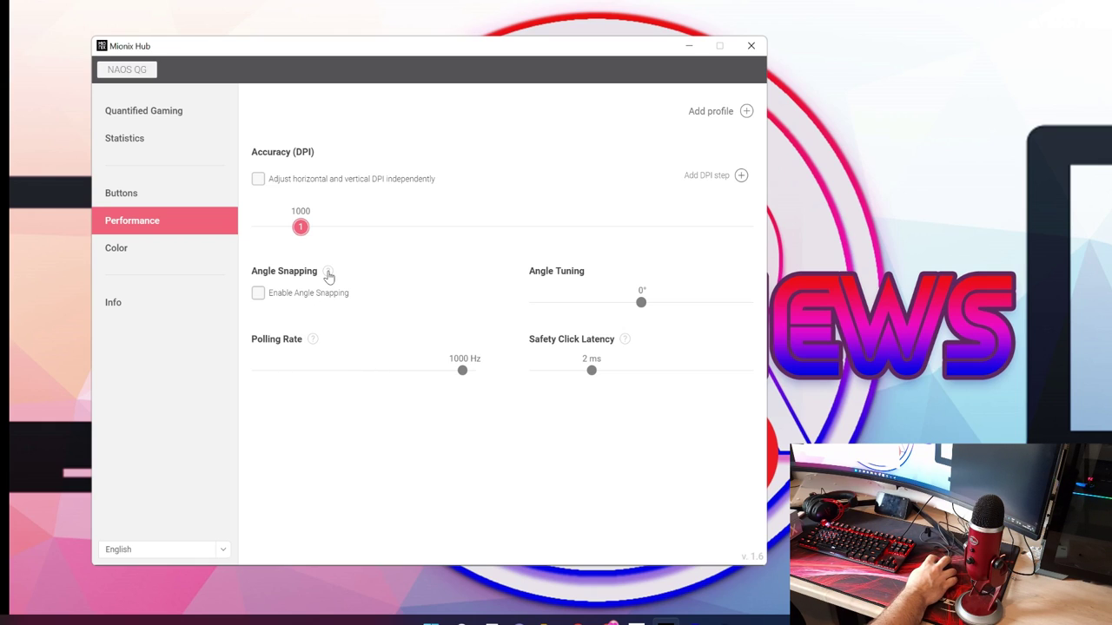
mouse_move(330, 277)
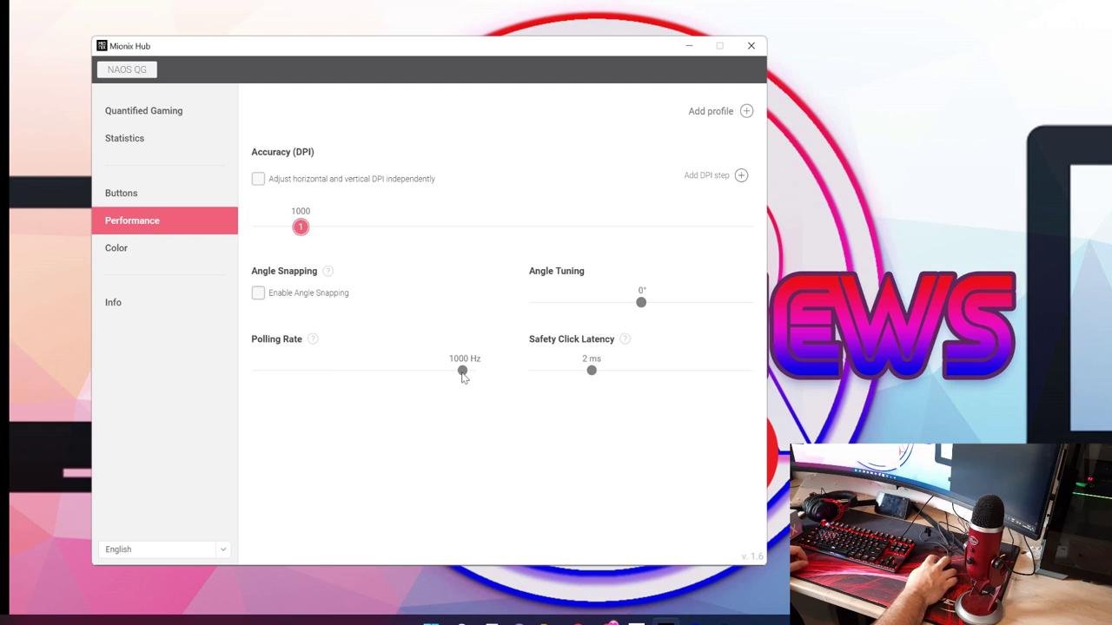
mouse_move(462, 371)
left_mouse_down()
mouse_move(280, 377)
mouse_move(469, 386)
left_mouse_up()
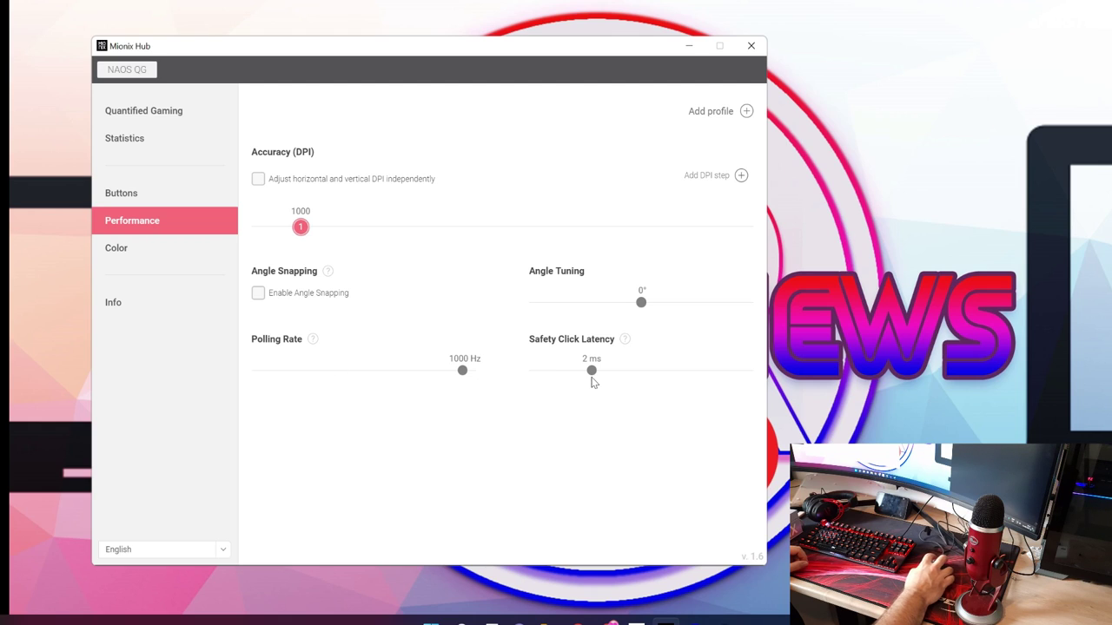
mouse_move(625, 343)
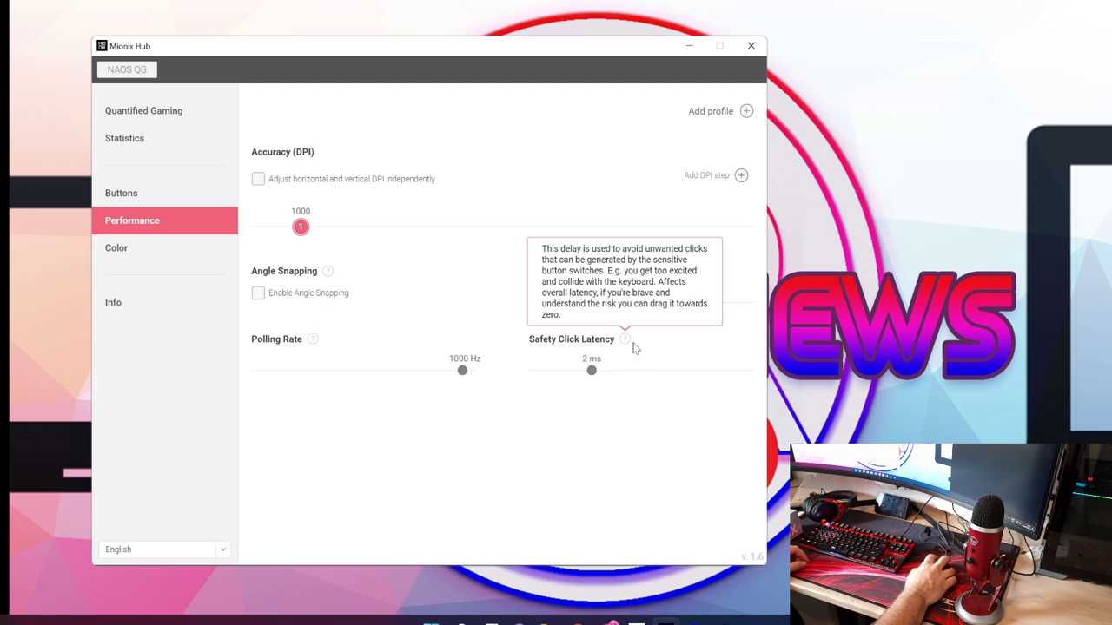
- View the mouse's logo and wheel lighting settings and the live Quantified Gaming readings
left_click(110, 252)
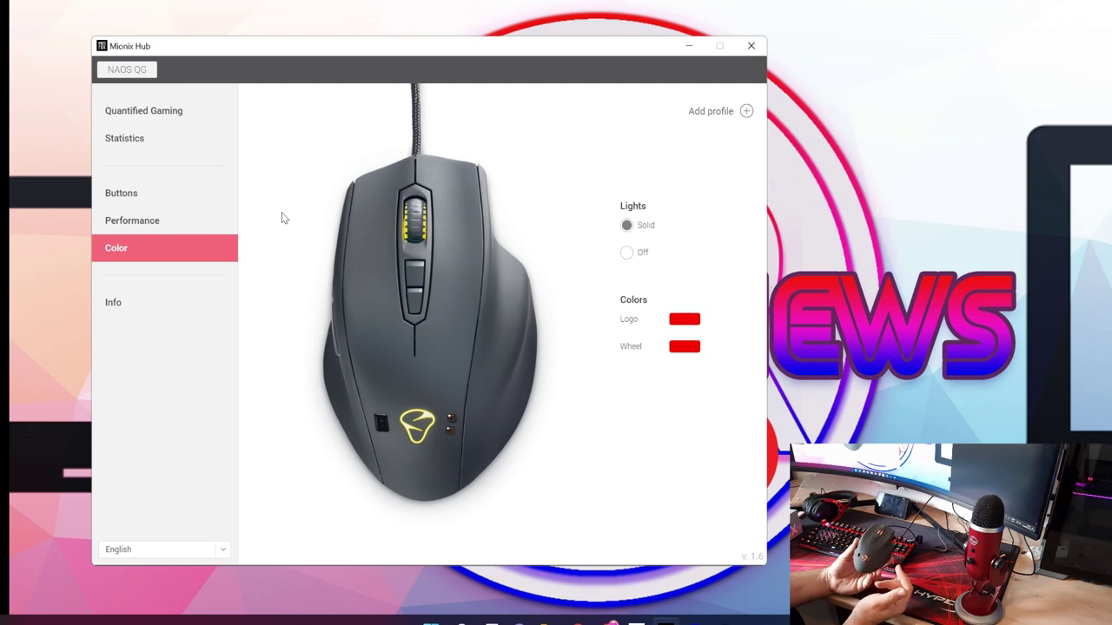
left_click(143, 110)
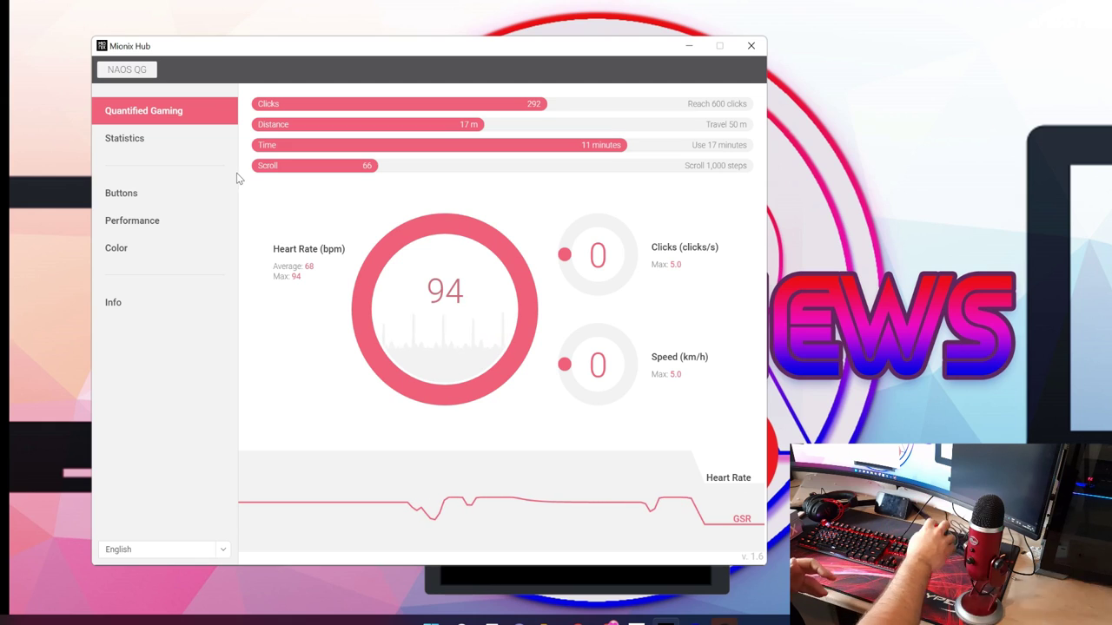
- Place the Mionix heart rate overlay on the desktop beside the Mionix Hub window and color it yellow
left_click(562, 571)
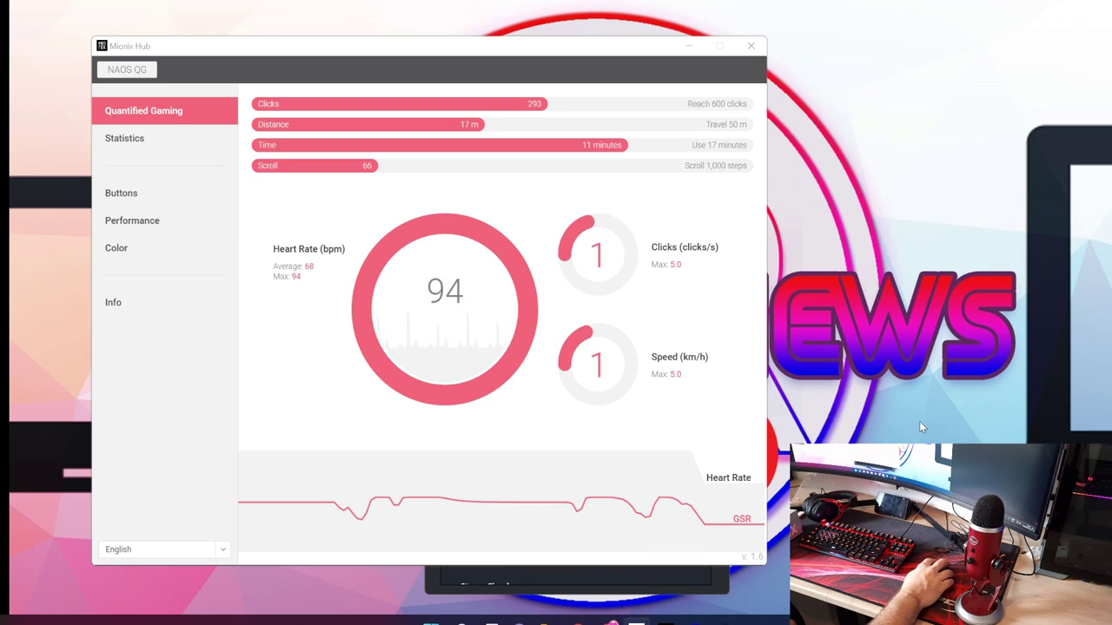
left_click_drag(919, 275, 837, 184)
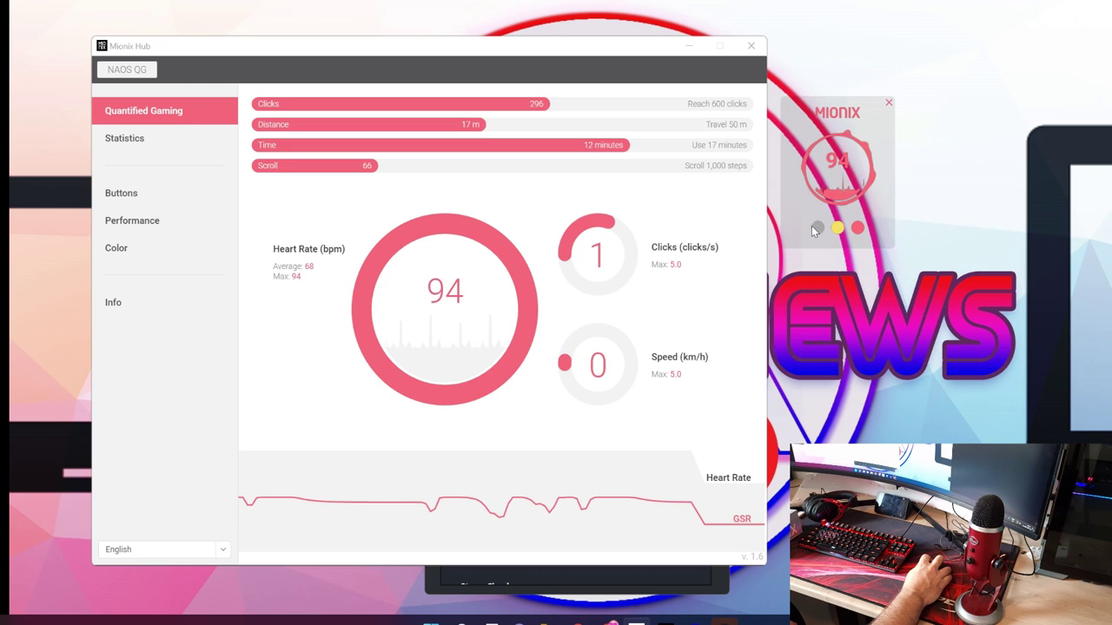
left_click(834, 223)
left_click(836, 226)
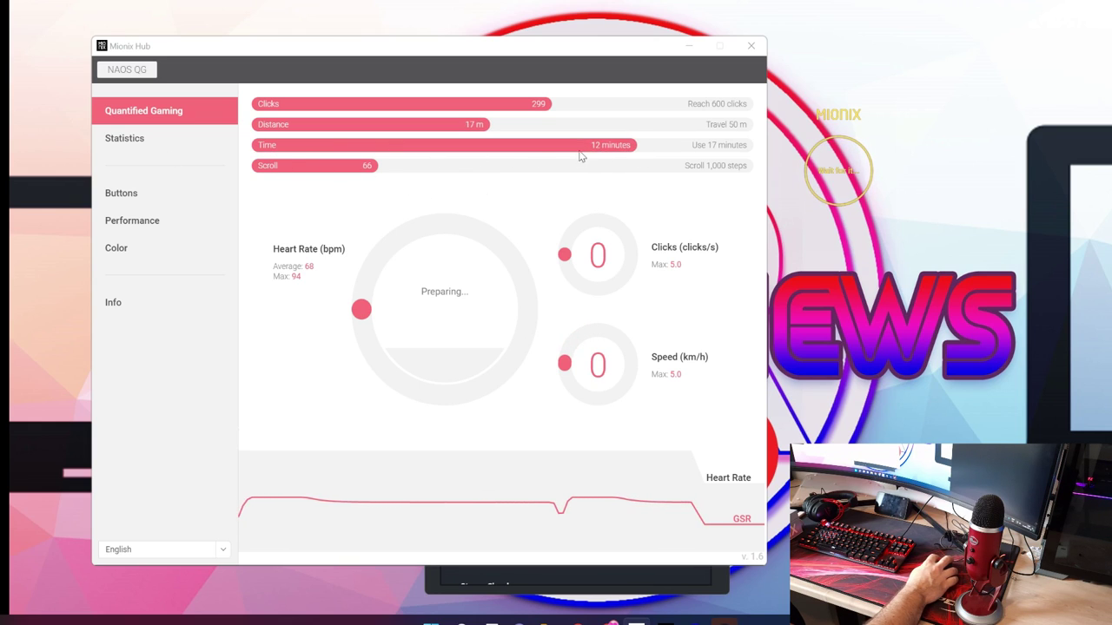
- Test the scroll tracking by scrolling the wheel continuously over the Quantified Gaming page
scroll(383, 225, "down", 6)
middle_click(373, 229)
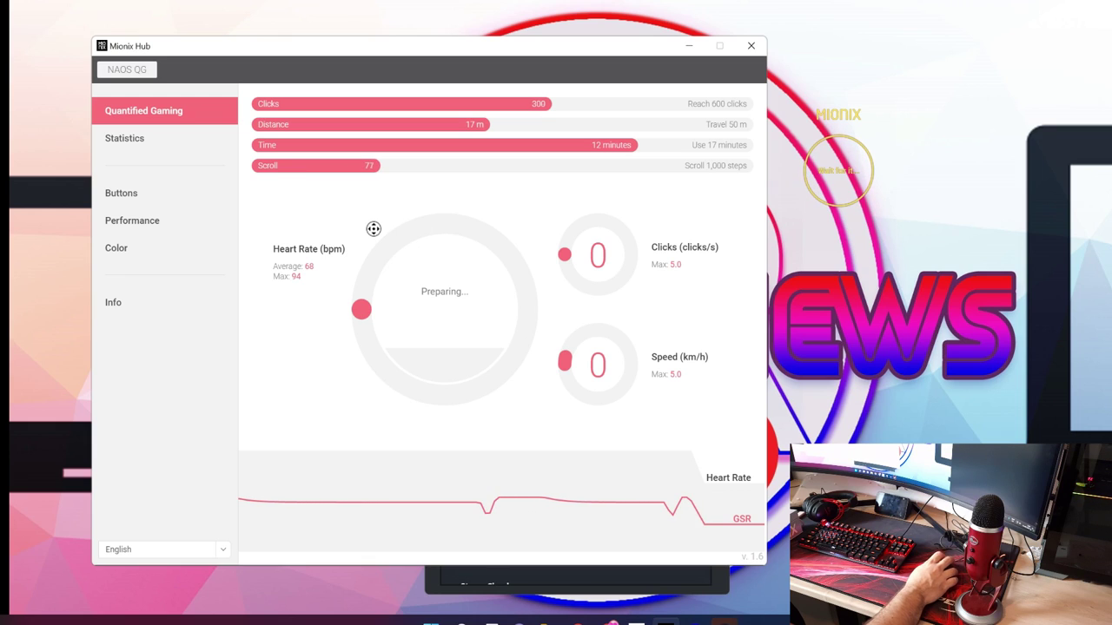
scroll(373, 228, "down", 10)
middle_click(373, 225)
scroll(365, 205, "down", 9)
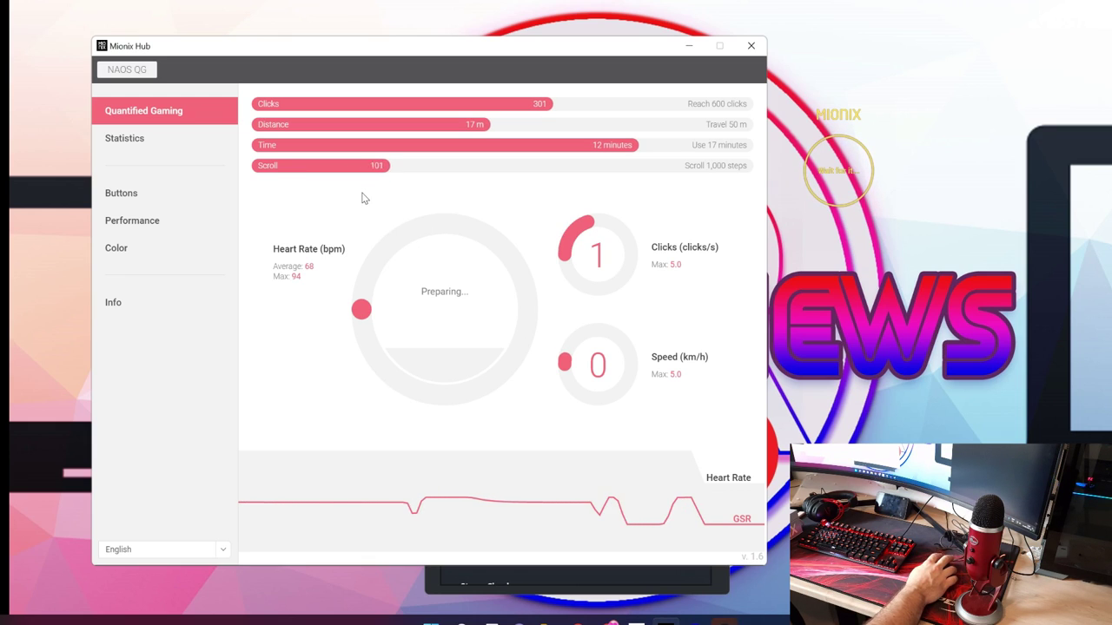
scroll(360, 213, "down", 14)
scroll(356, 214, "down", 10)
middle_click(355, 208)
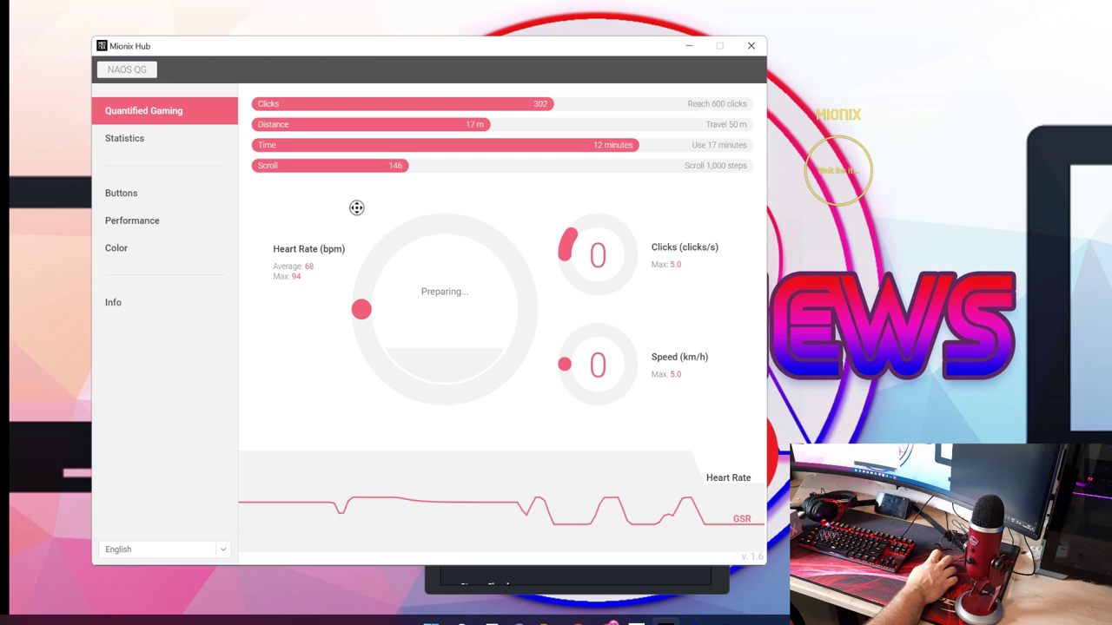
scroll(364, 213, "down", 12)
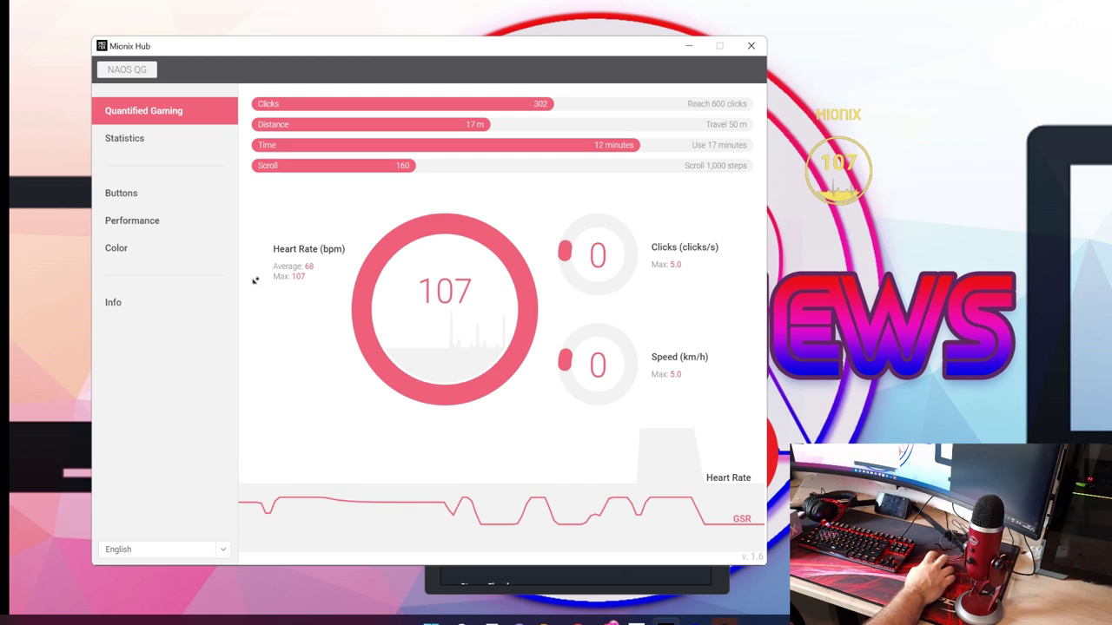
left_click(345, 324)
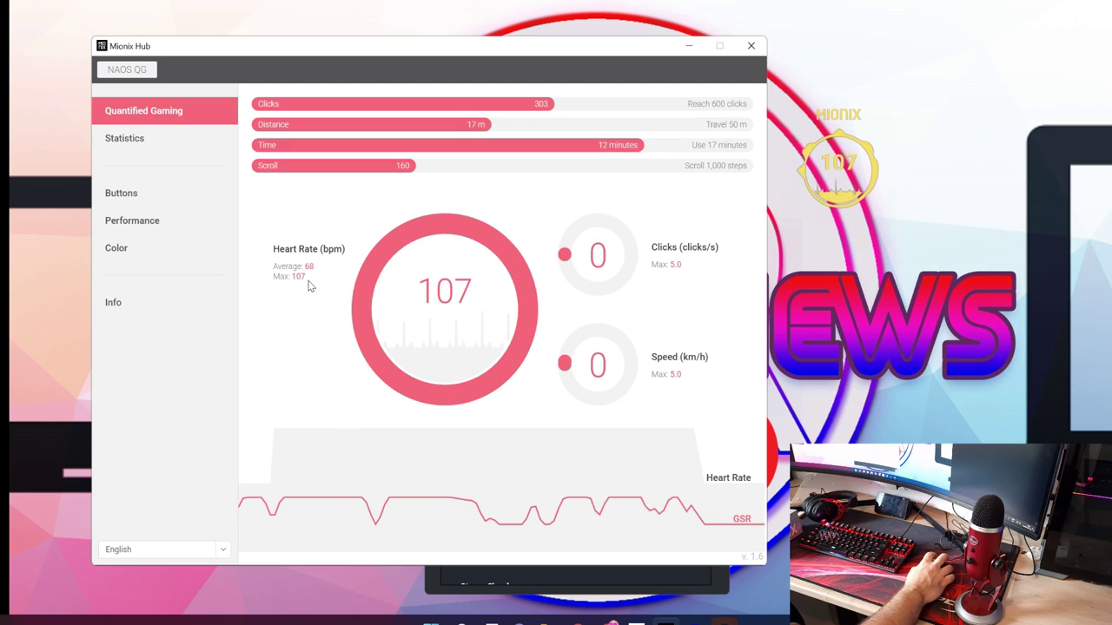
- Test the clicks-per-second gauge by clicking rapidly on an empty area of the Quantified Gaming page
left_click(681, 298)
left_click(681, 298)
left_click(680, 298)
left_click(680, 298)
double_click(680, 298)
double_click(680, 298)
double_click(680, 298)
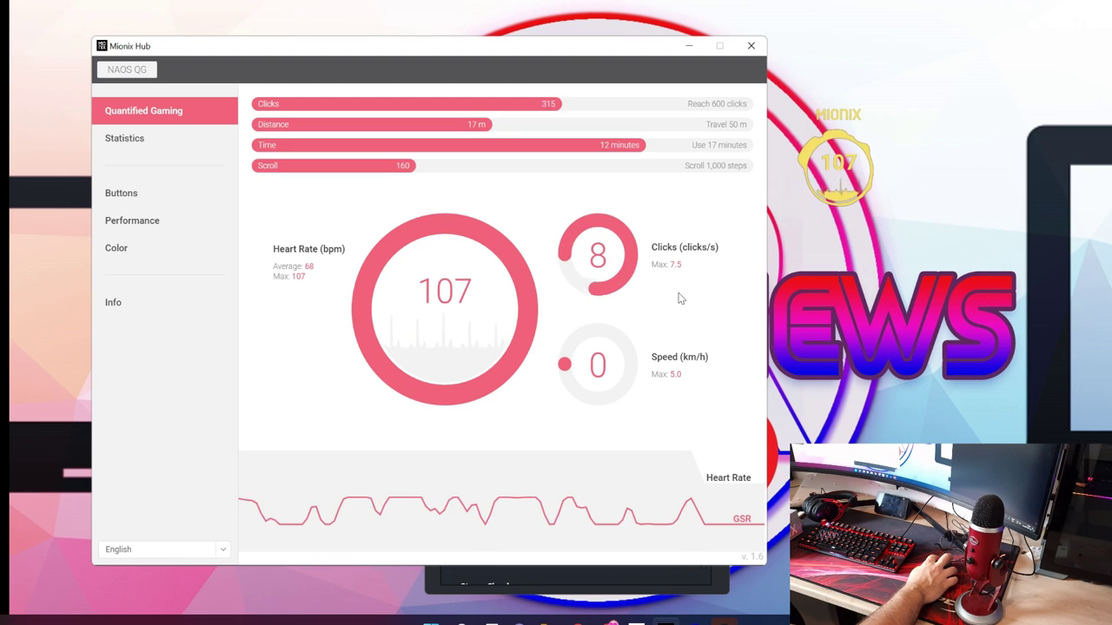
double_click(681, 298)
double_click(680, 298)
double_click(680, 298)
double_click(680, 298)
left_click(651, 289)
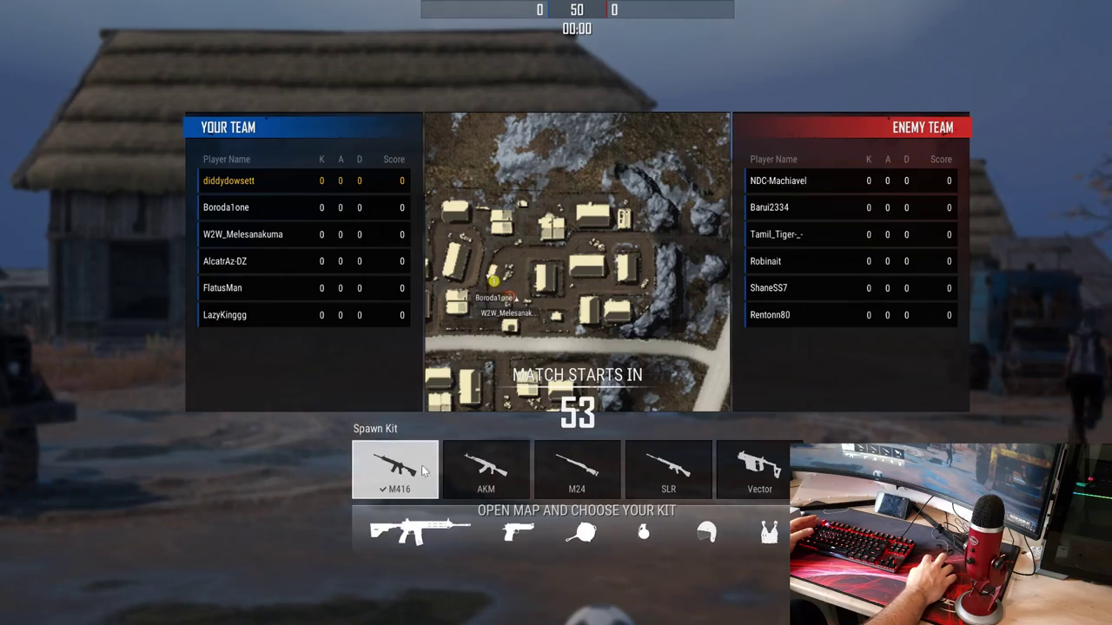
key("Escape")
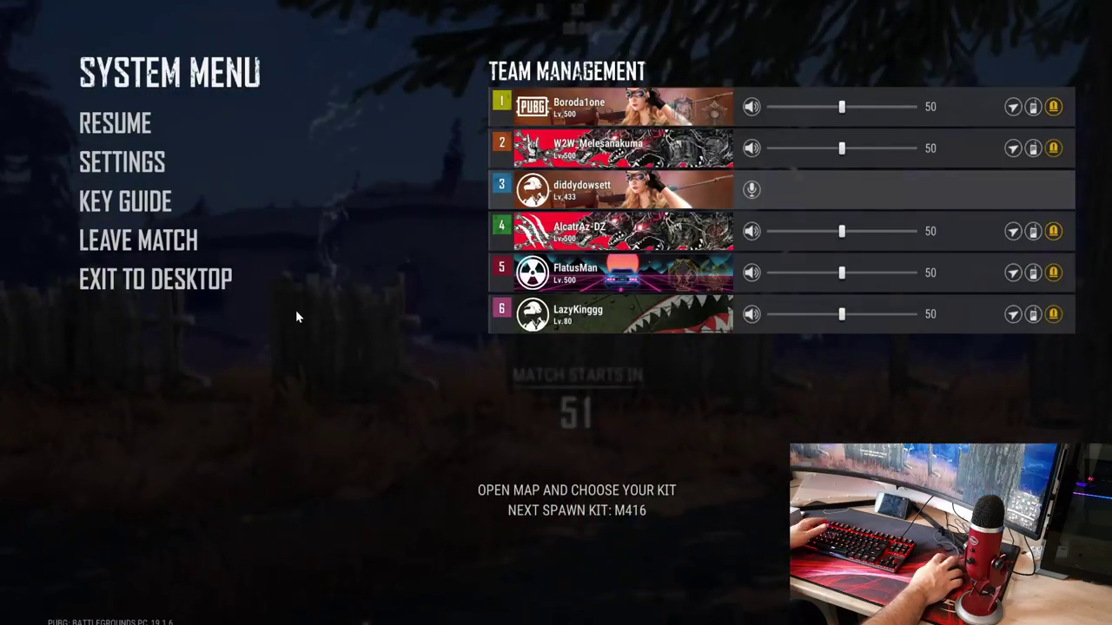
key("Escape")
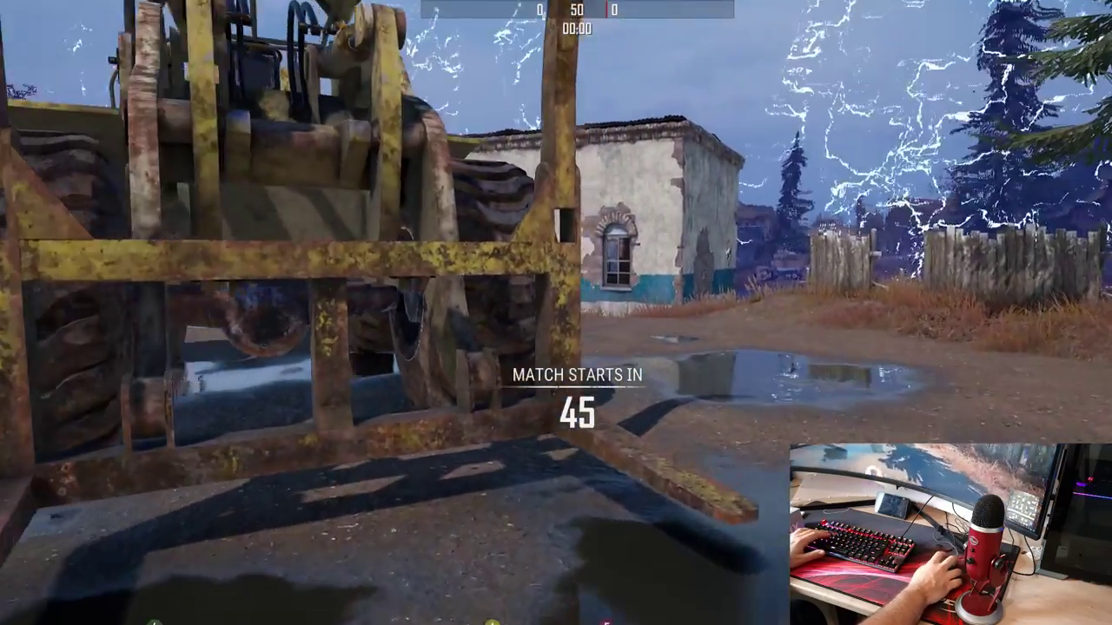
key("w")
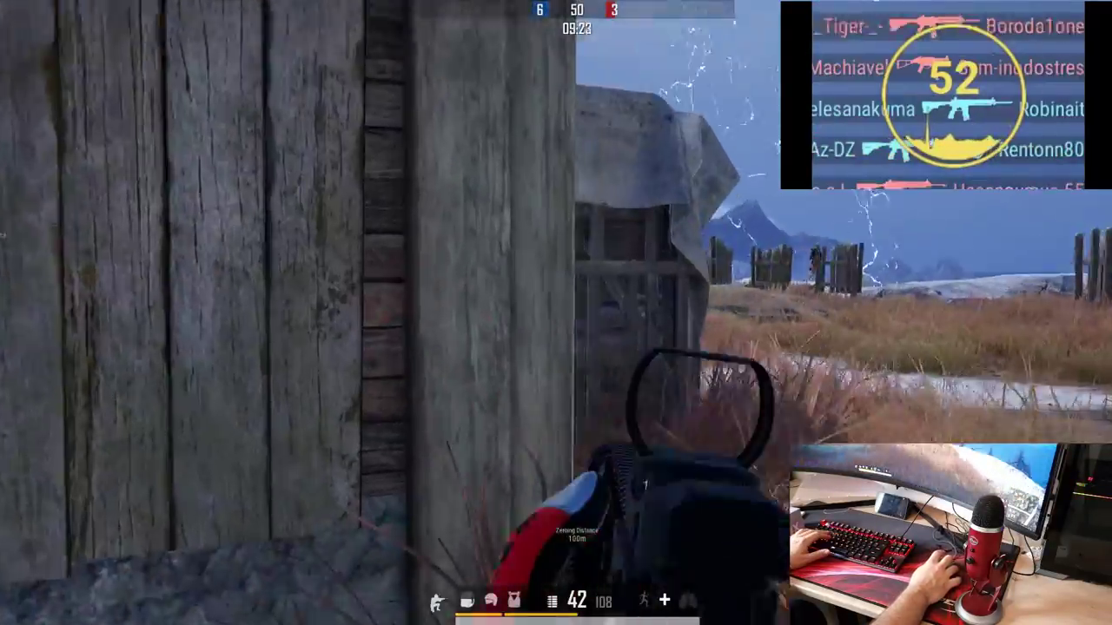
key("d")
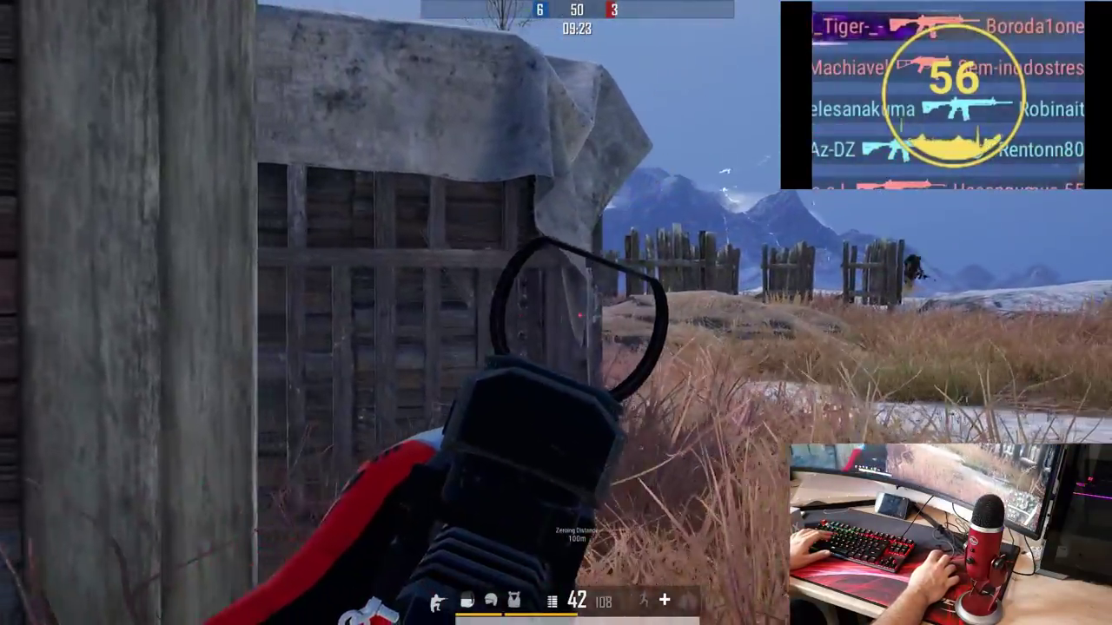
left_click(556, 312)
key("w")
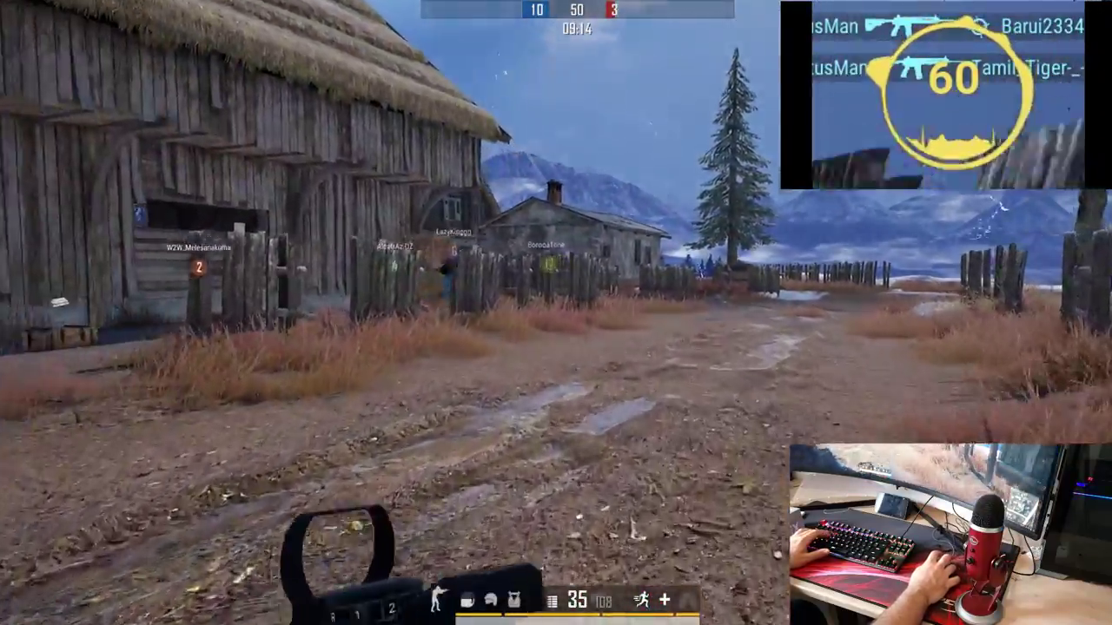
key("w")
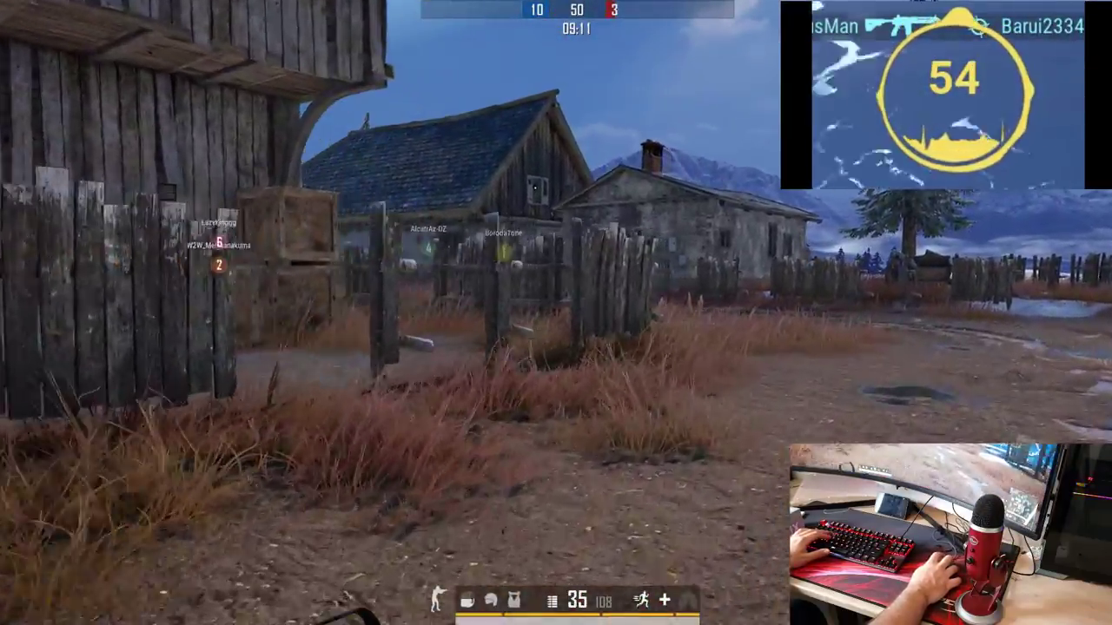
key("w")
right_click(556, 313)
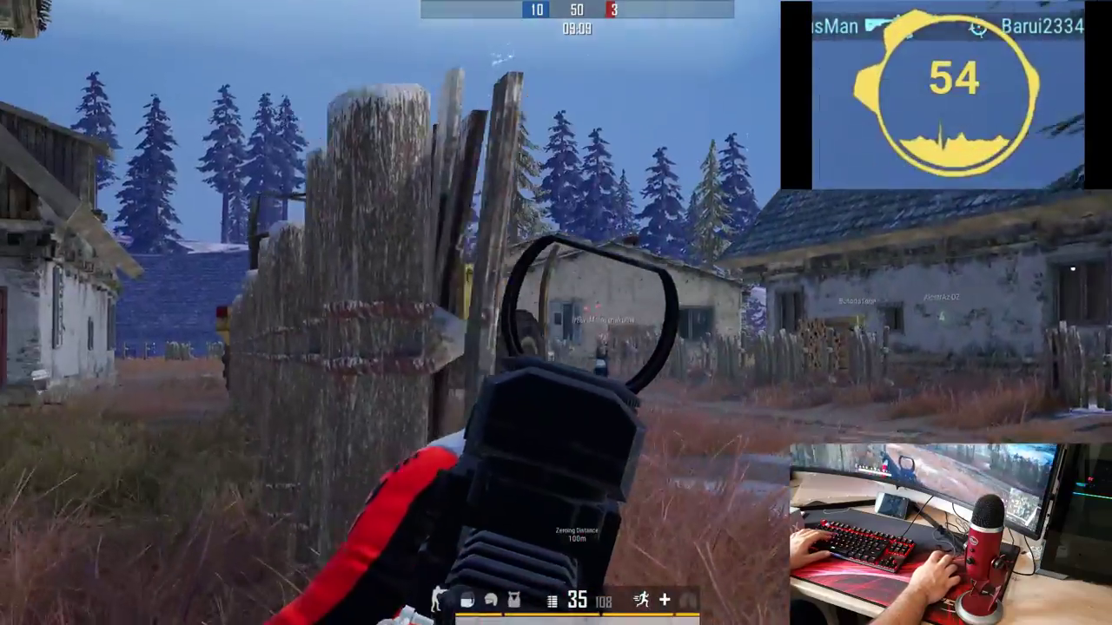
key("w")
key("shift")
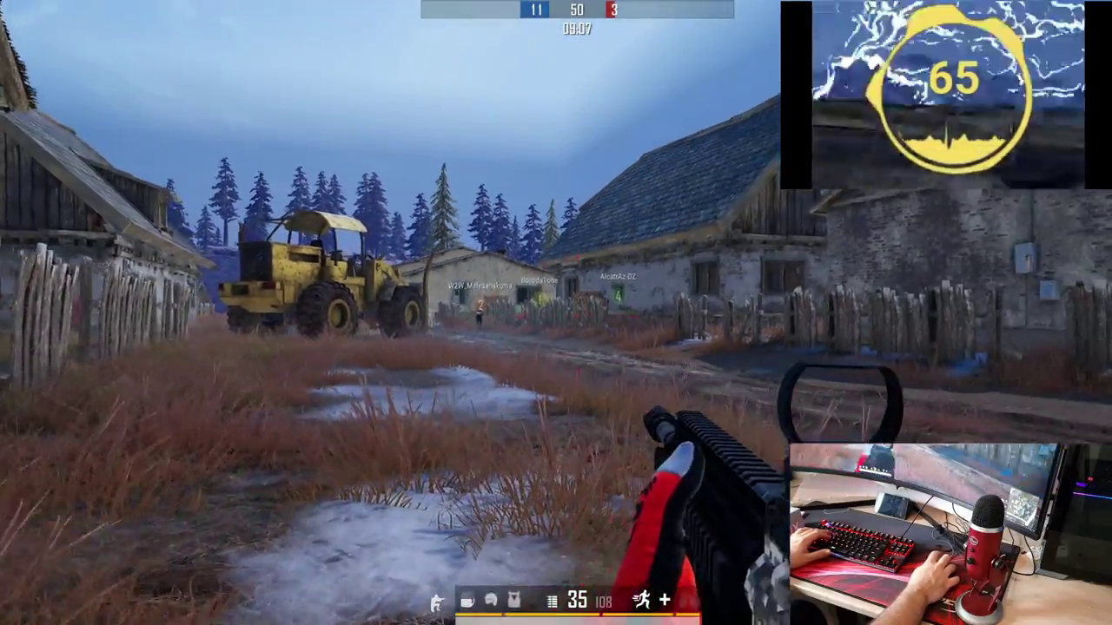
key("w")
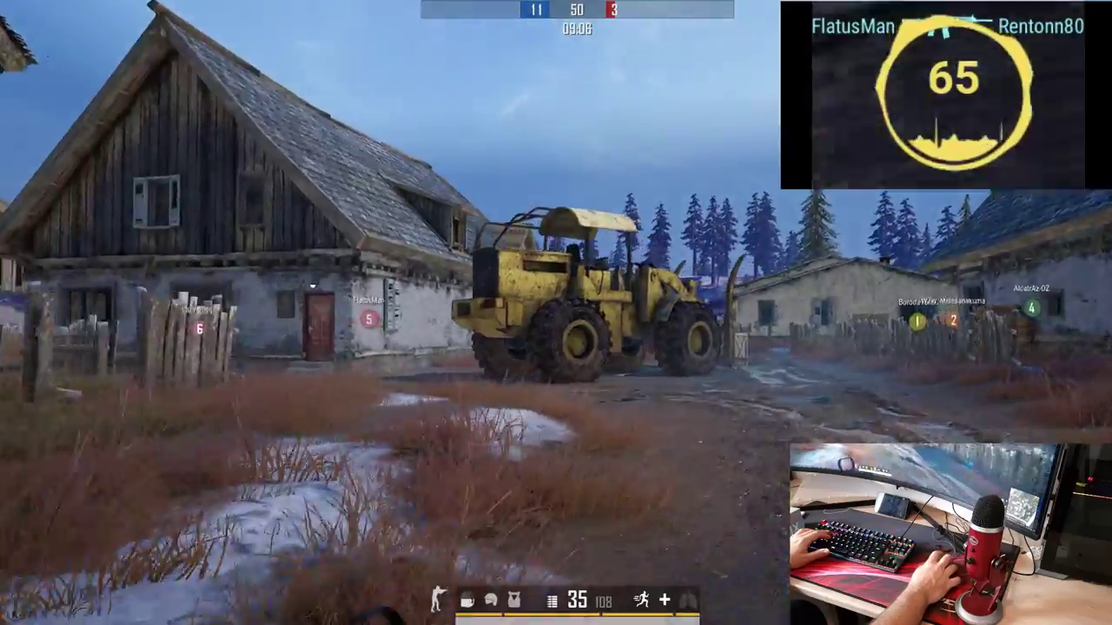
key("w")
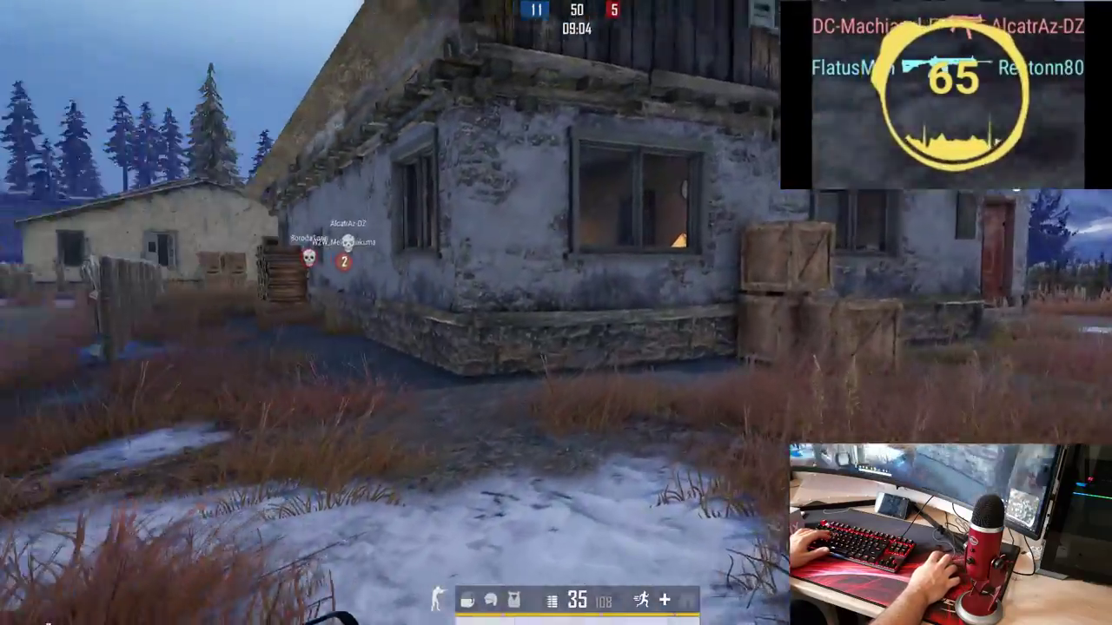
key("w")
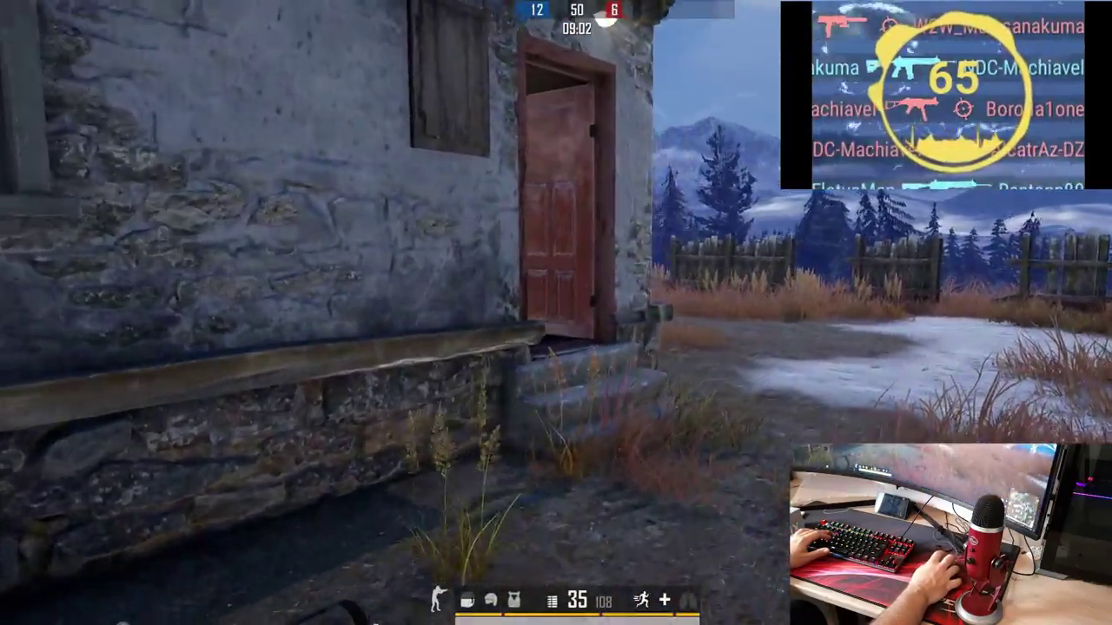
key("w")
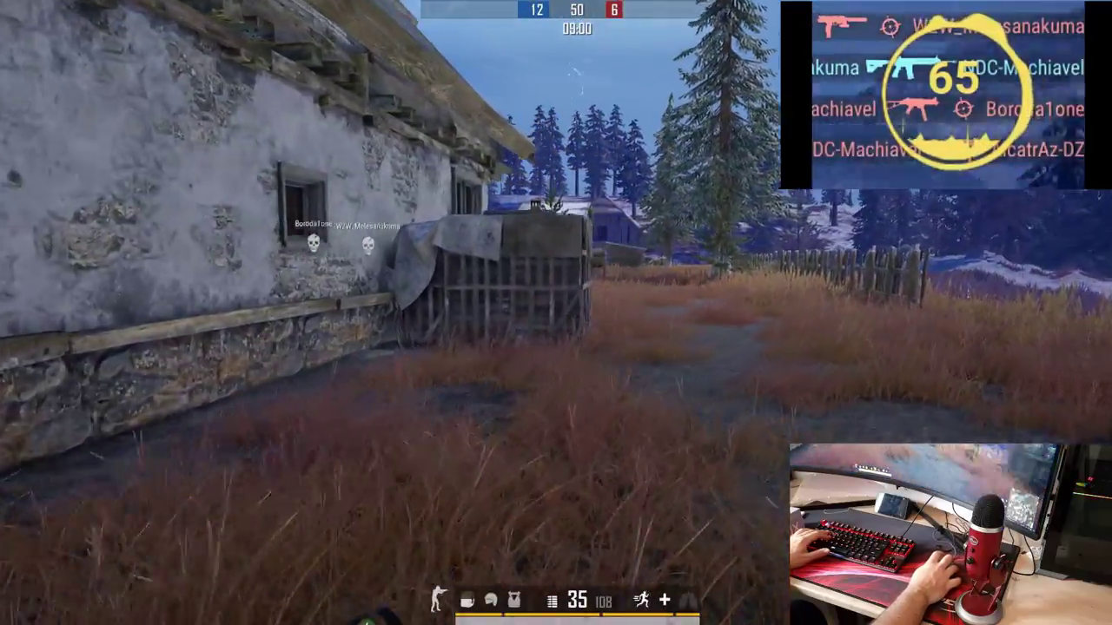
- Run past the village houses in the team match with the yellow heart rate overlay on screen
key("w")
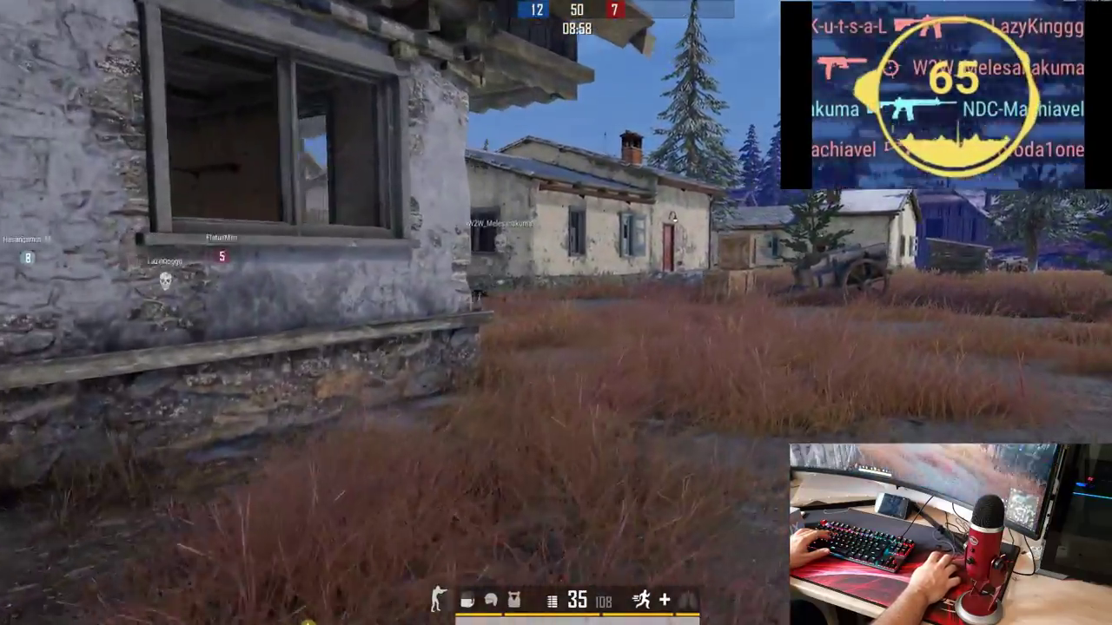
key("w")
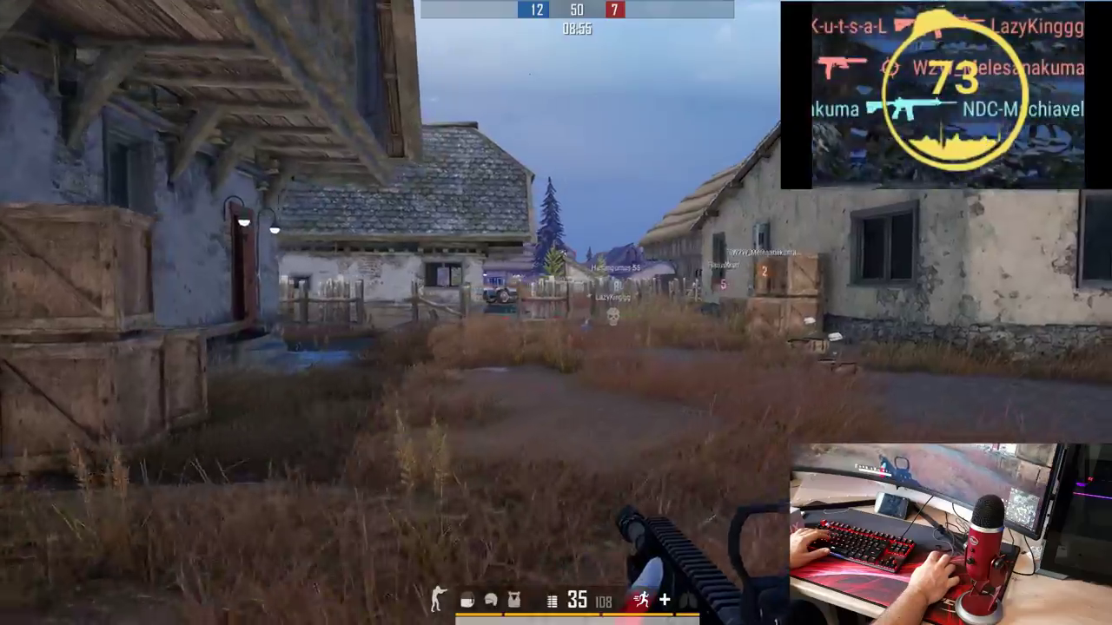
key("w")
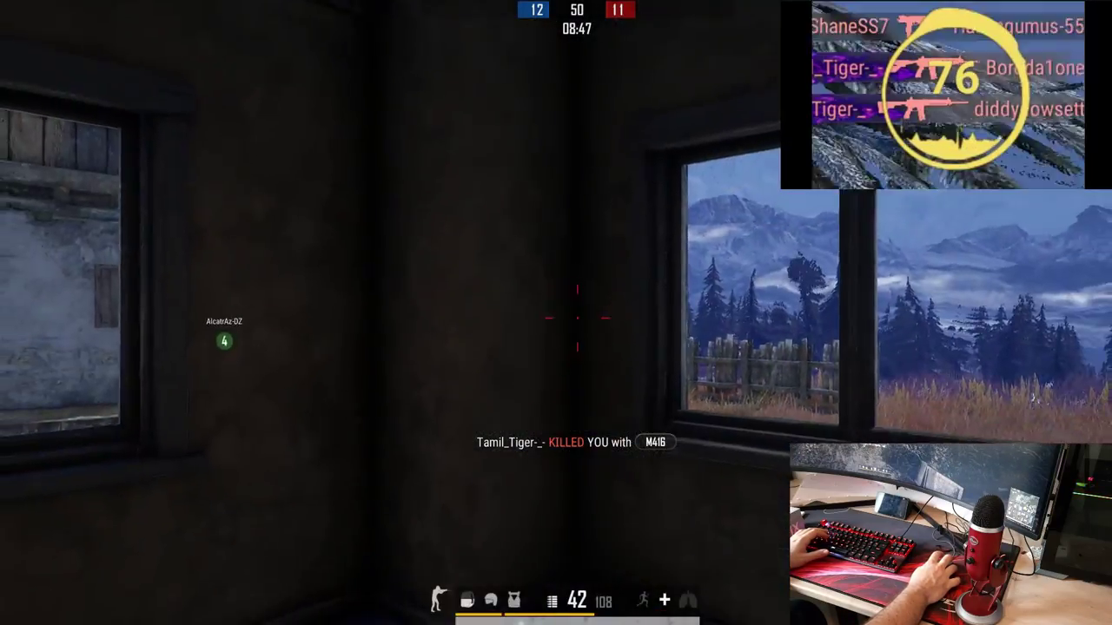
key("w")
key("w")
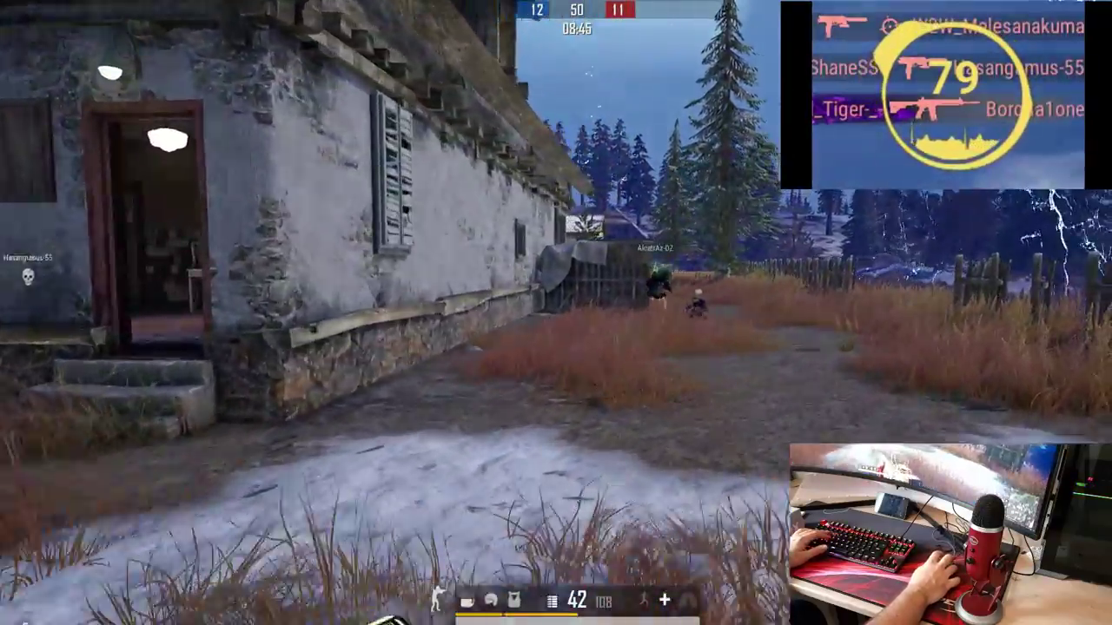
- Aim through the rifle's sight and fire at the enemies beyond the covered crate, and advance along the house wall
right_click(556, 313)
key("w")
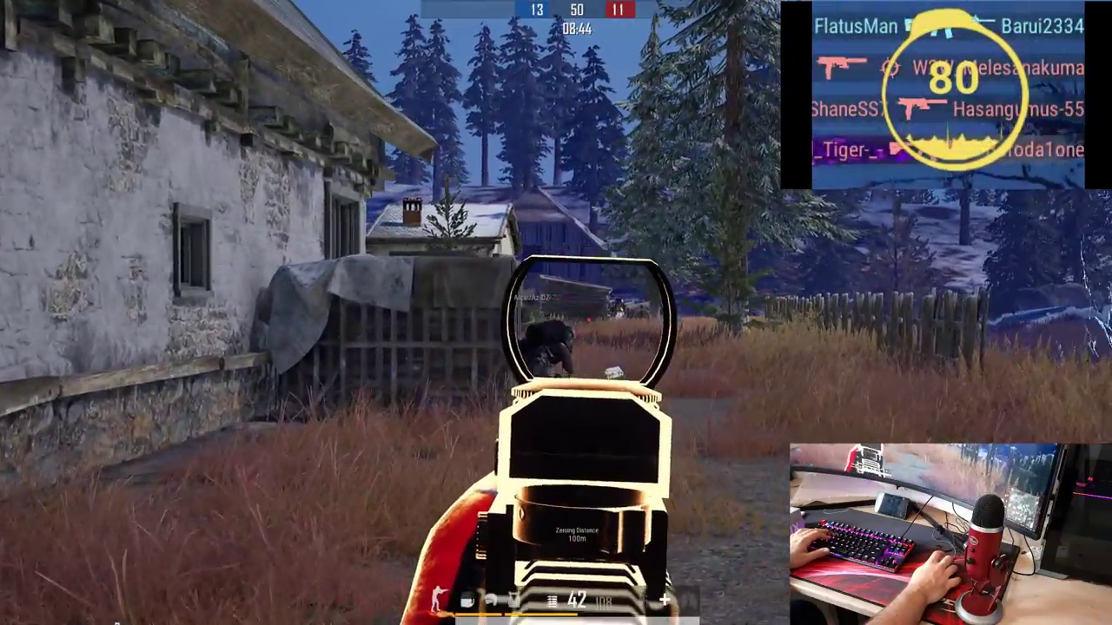
left_click(556, 313)
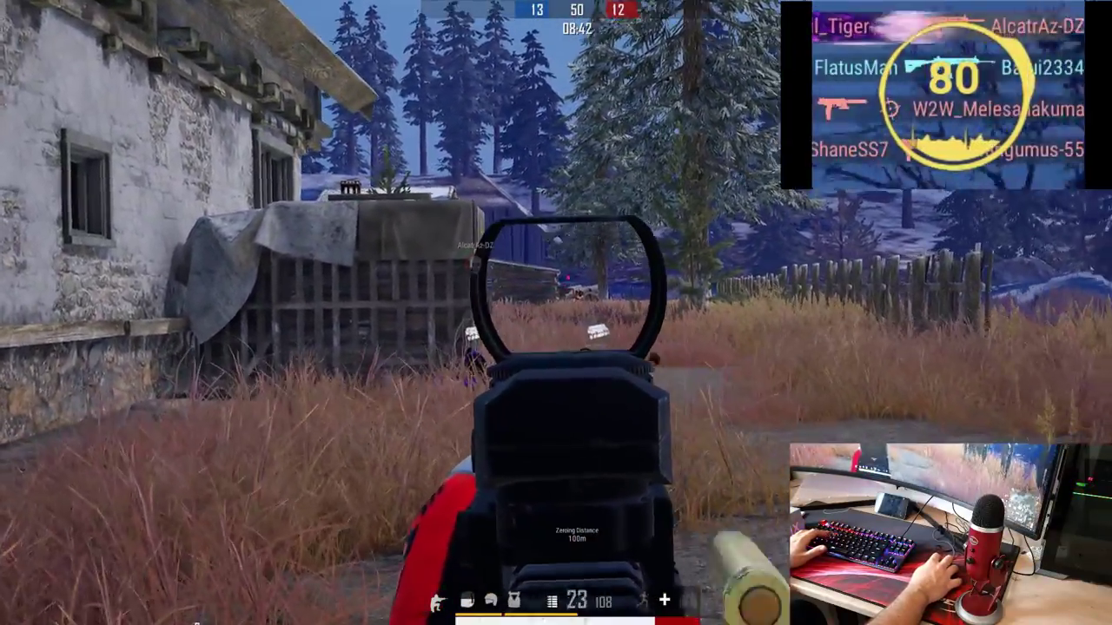
right_click(556, 313)
key("w")
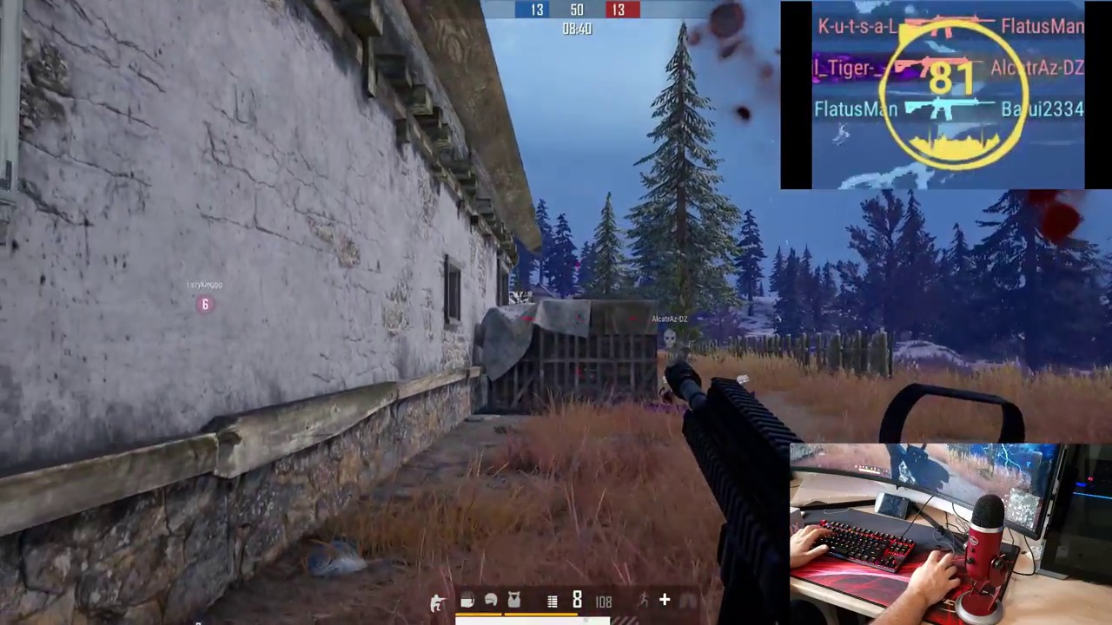
key("w")
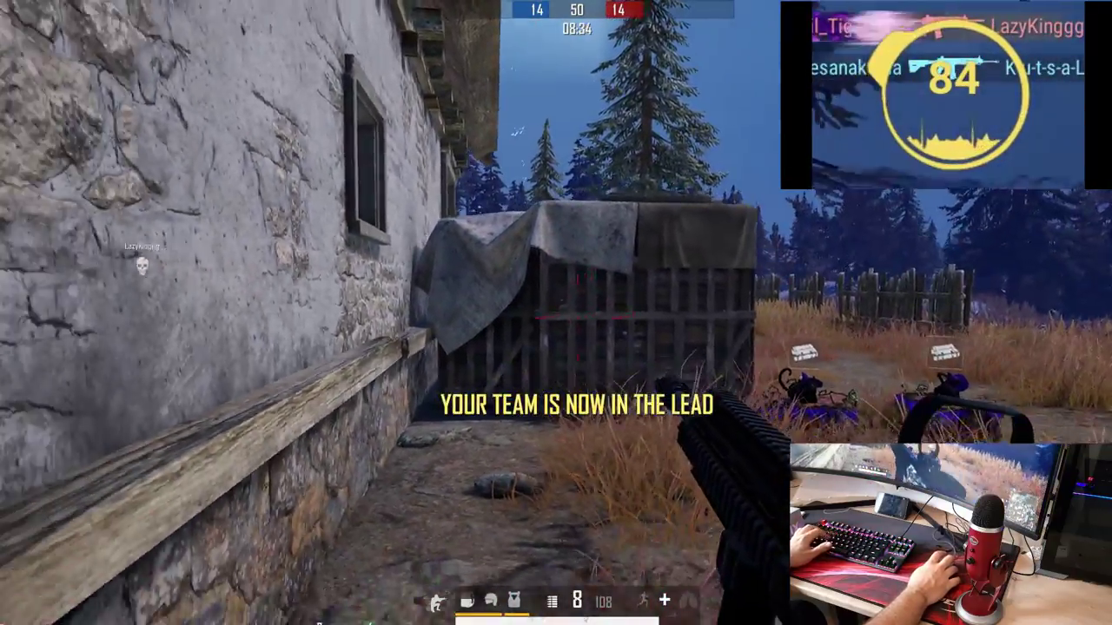
- Advance past the crate into the open field and move along the wooden fence
key("w")
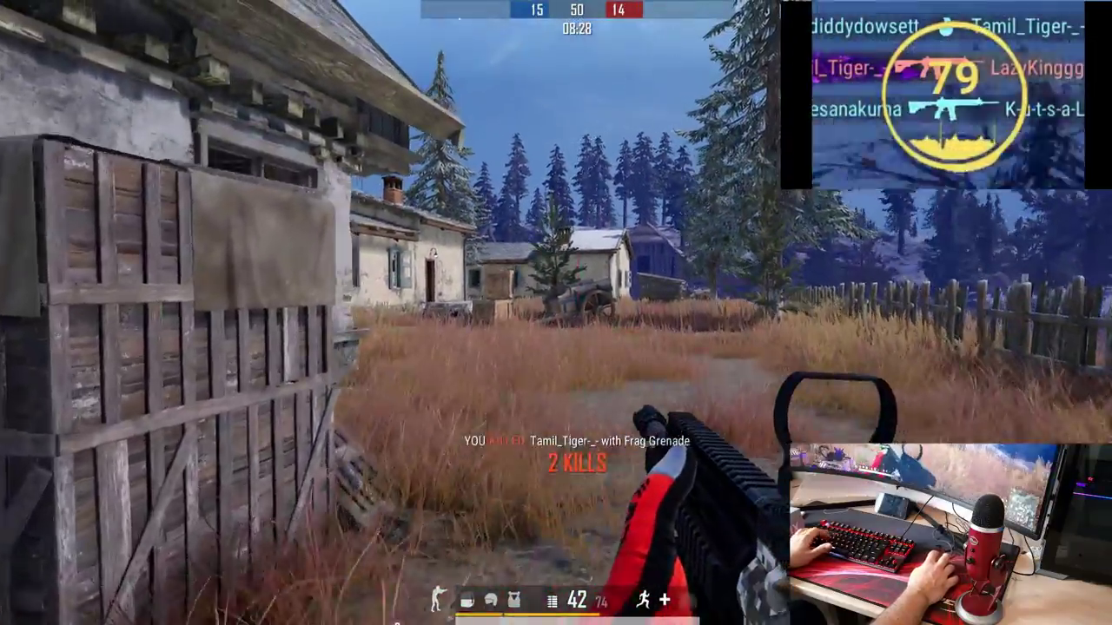
key("w")
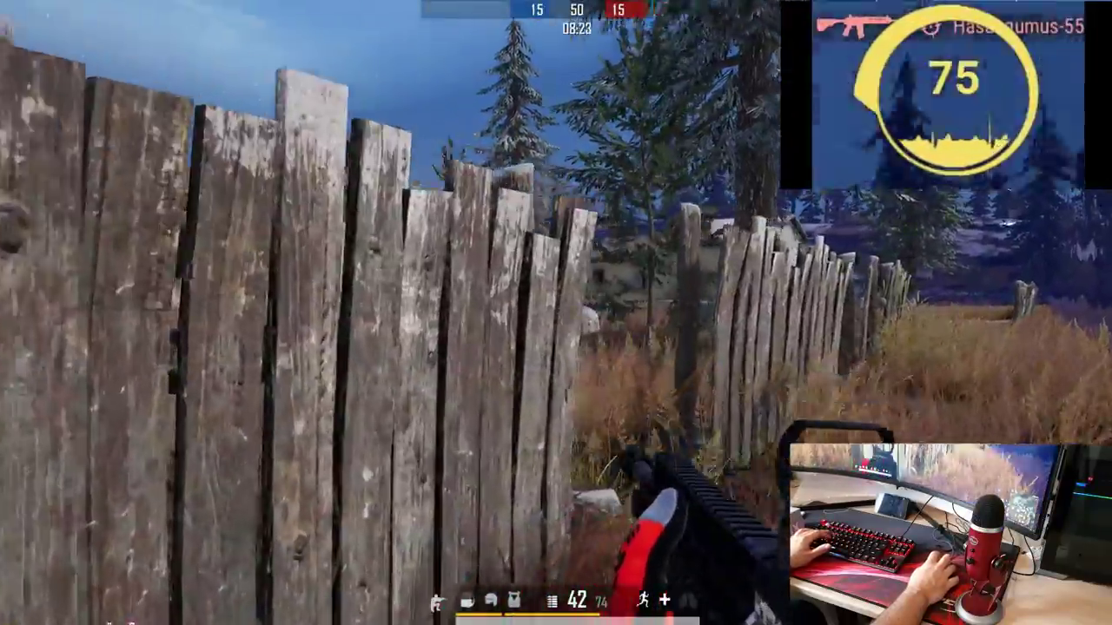
key("w")
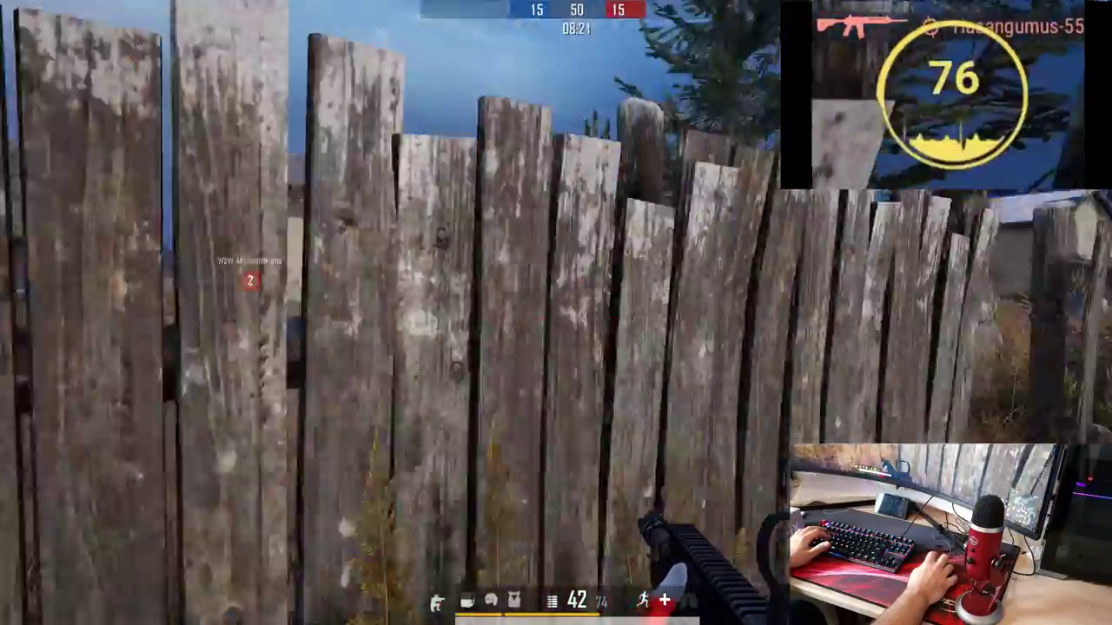
key("w")
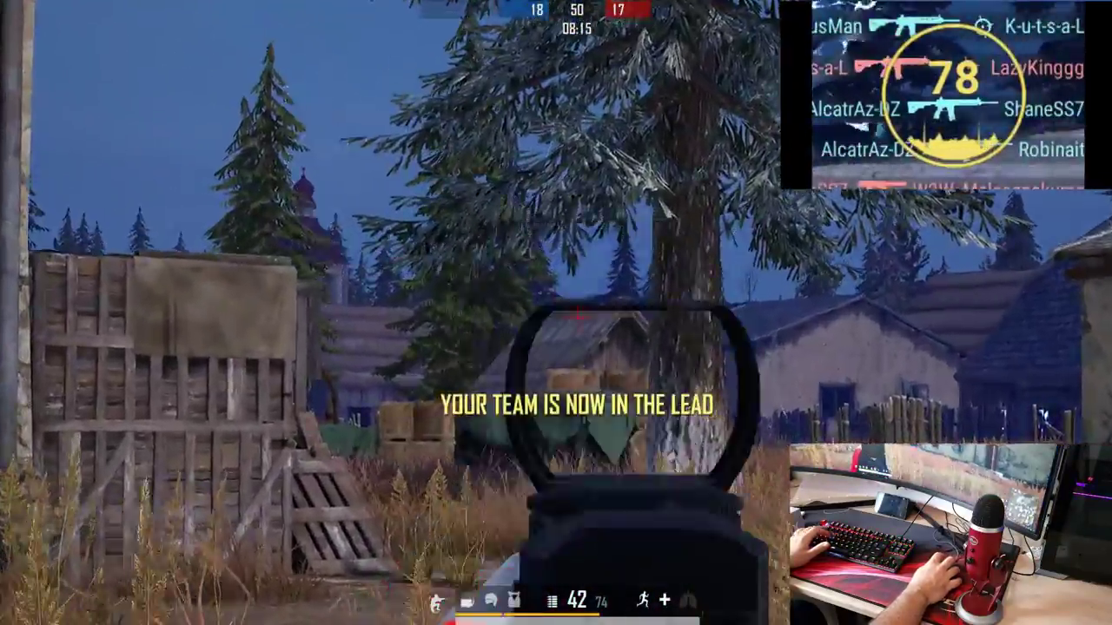
key("w")
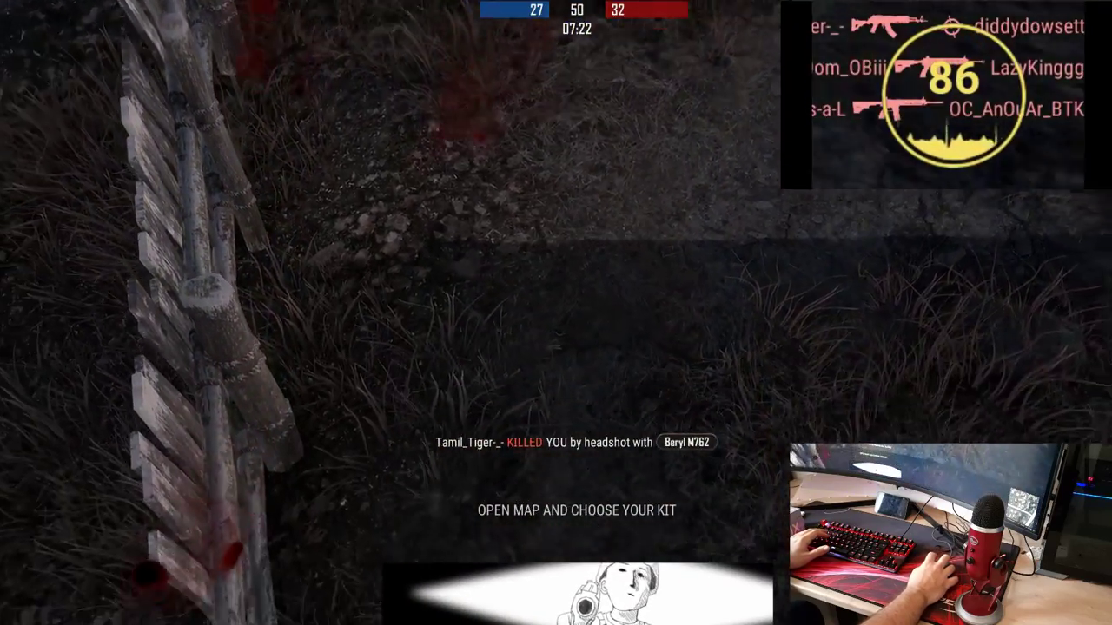
- Leave the match and switch back to Mionix Hub
key("Escape")
left_click(156, 278)
left_click(509, 390)
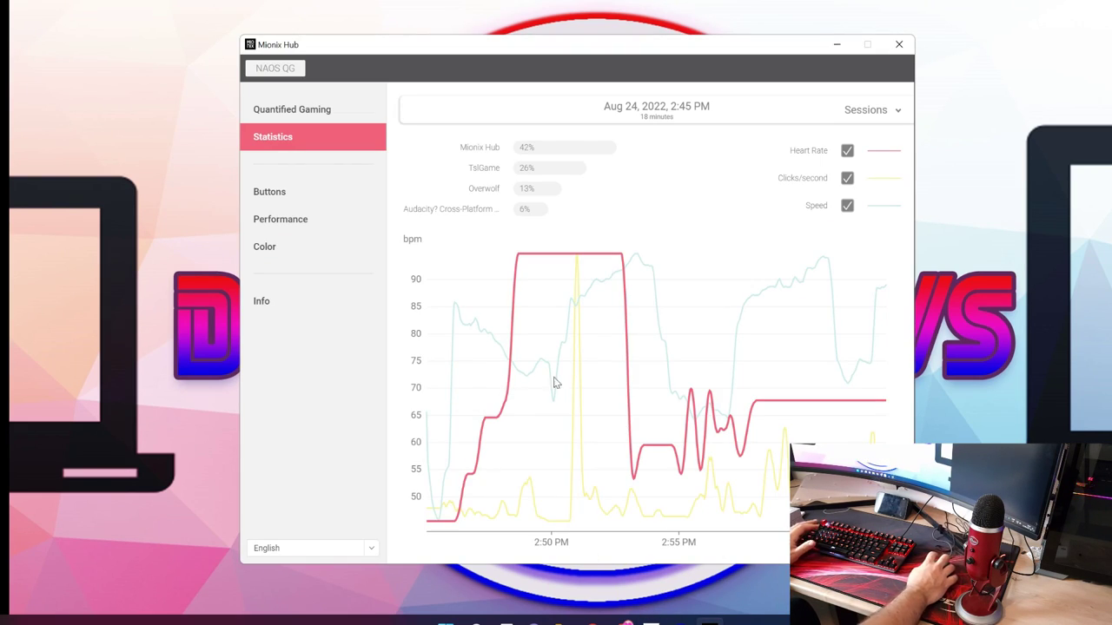
- Review the Quantified Gaming readings and the session's heart rate, clicks per second and speed statistics
left_click(295, 193)
left_click(299, 115)
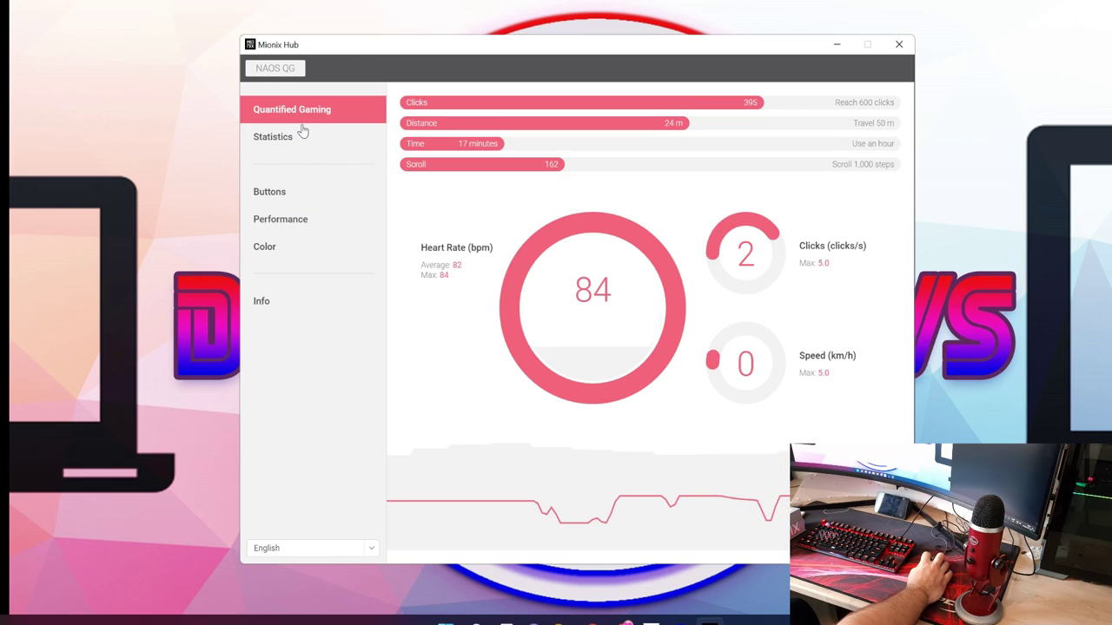
left_click(278, 136)
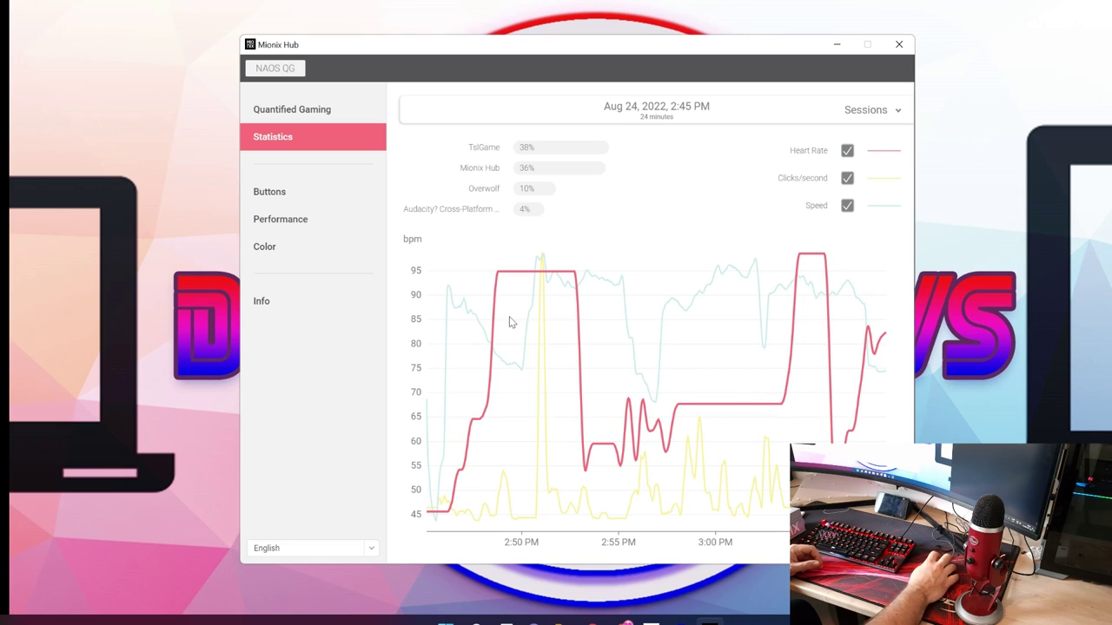
- Look over the mouse's performance settings and its button assignments
left_click(287, 198)
left_click(295, 224)
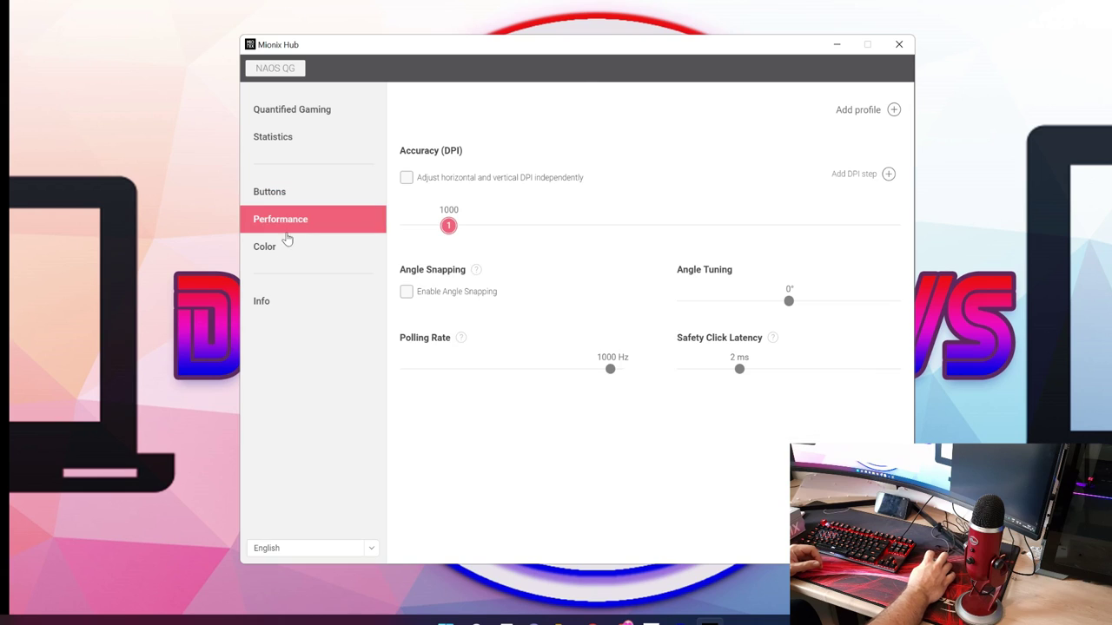
left_click(285, 191)
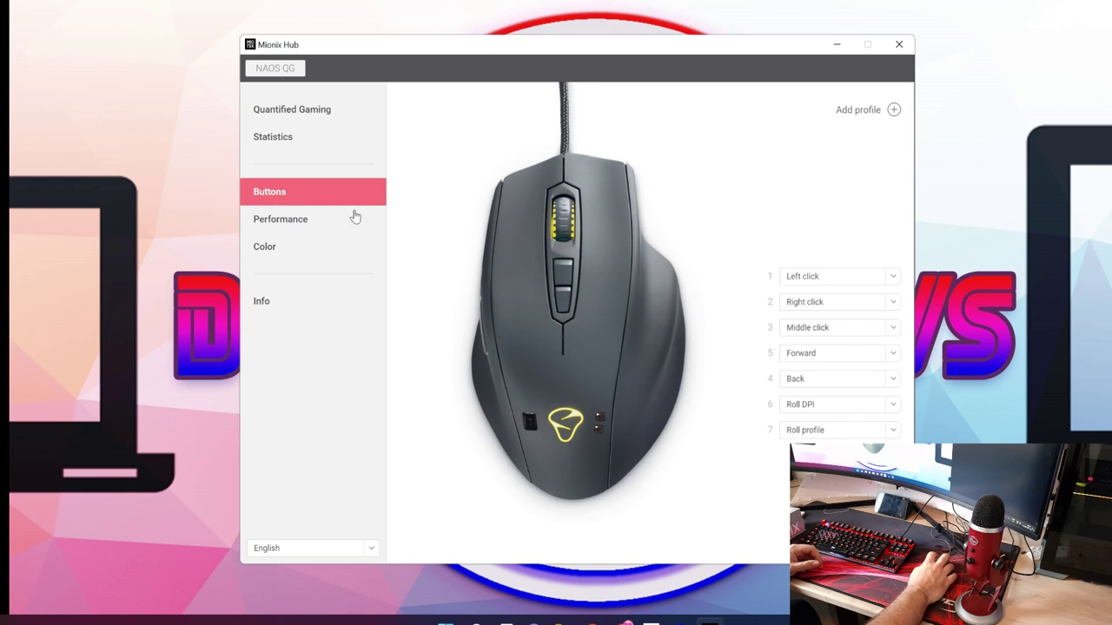